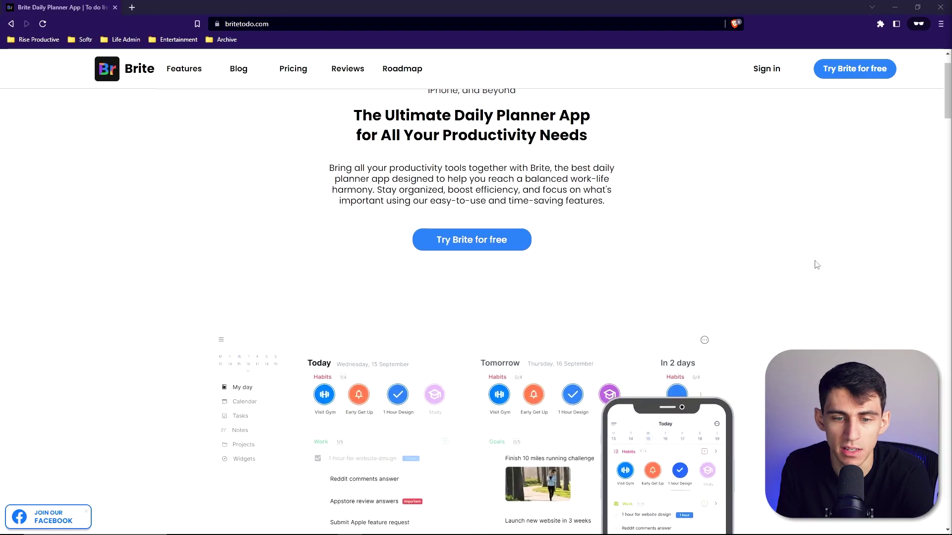
# - Look over the Brite homepage, including the daily planner description and the app preview
pyautogui.scroll(-4, 817, 265)
pyautogui.scroll(5, 810, 263)
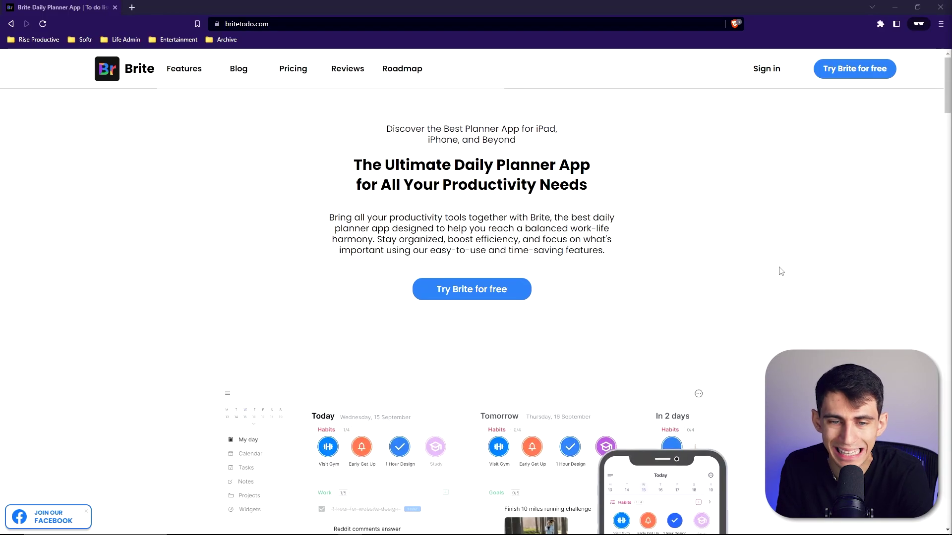
pyautogui.scroll(-8, 782, 272)
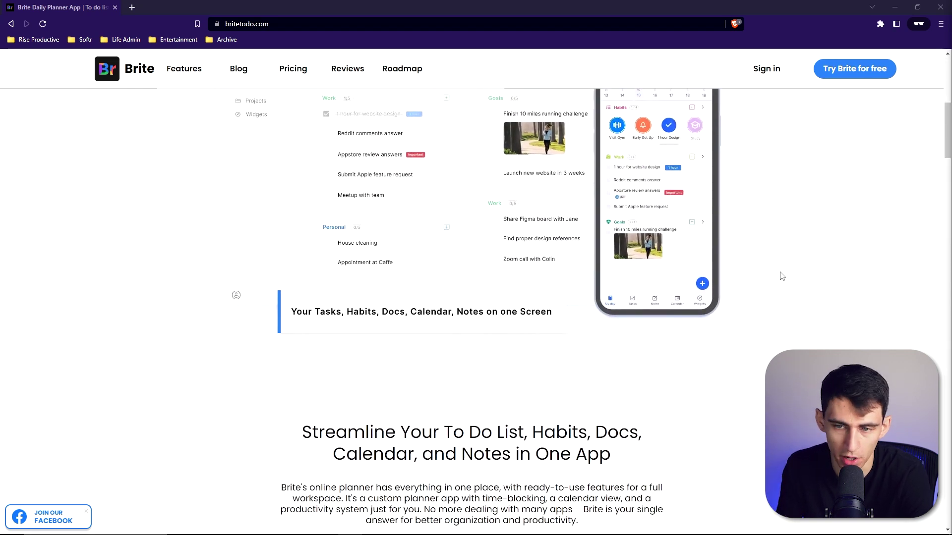
pyautogui.scroll(-5, 737, 281)
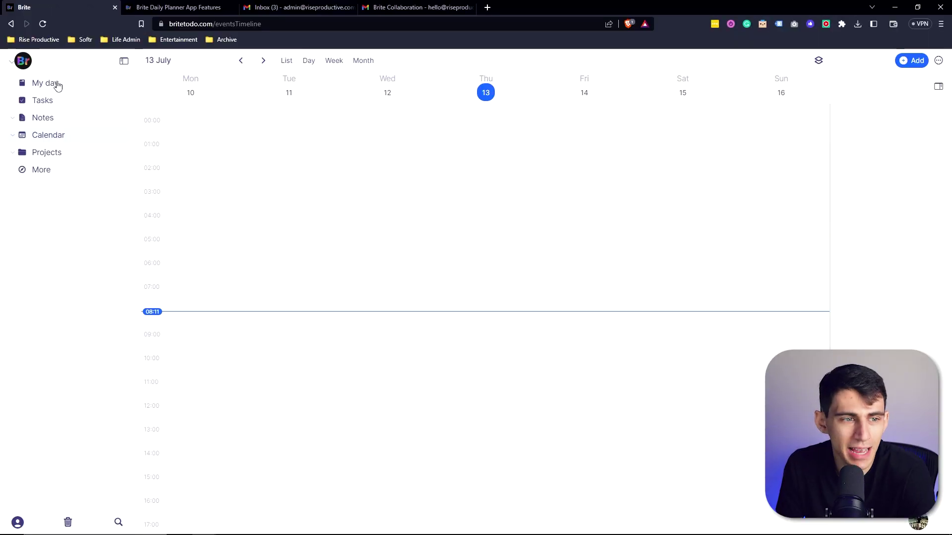
# - Open the My day page and try to move the Habits widget into the empty sidebar column
pyautogui.click(55, 83)
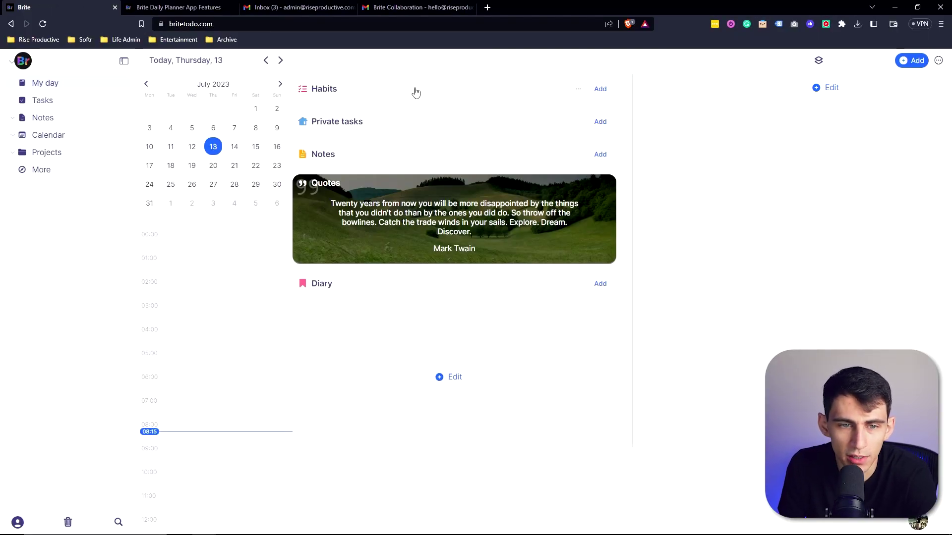
pyautogui.moveTo(535, 94); pyautogui.dragTo(742, 91)
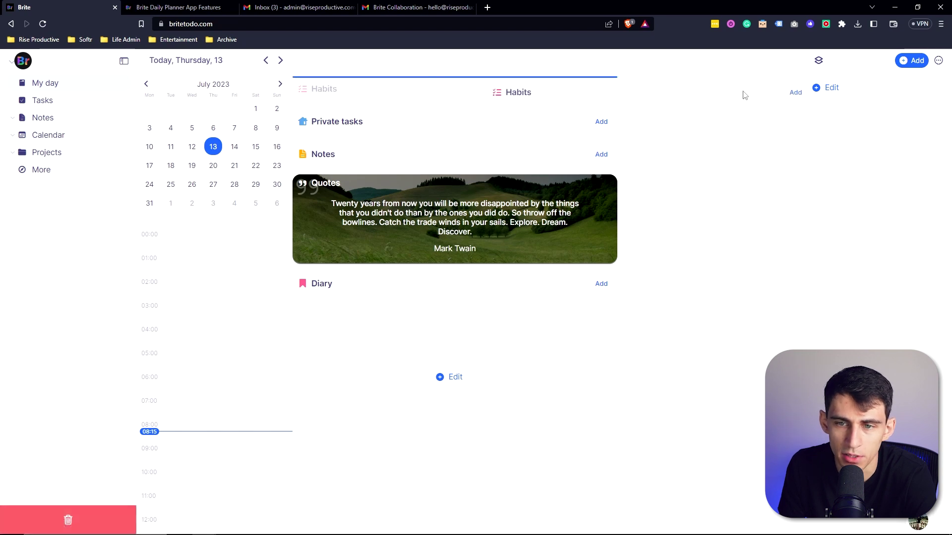
# - Add the Weather widget to the My day sidebar from the widget gallery
pyautogui.click(826, 88)
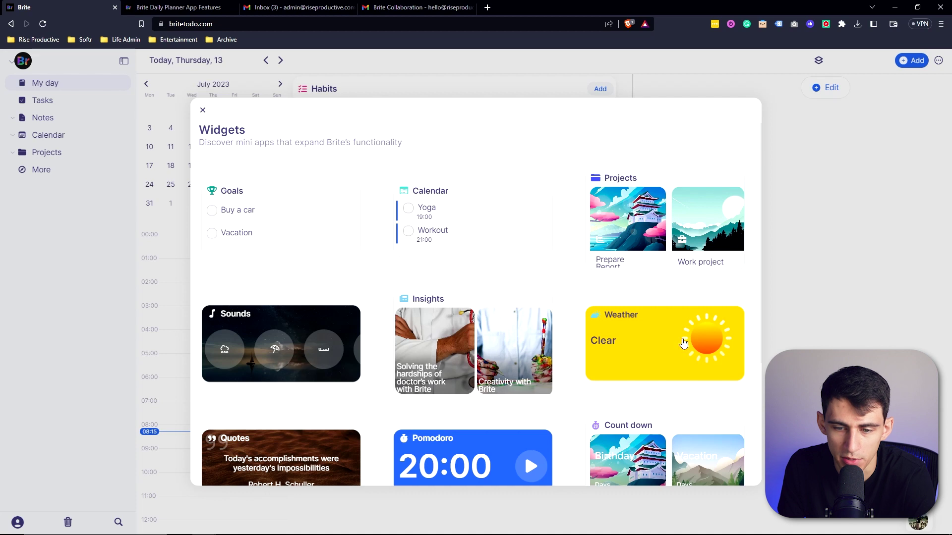
pyautogui.click(659, 346)
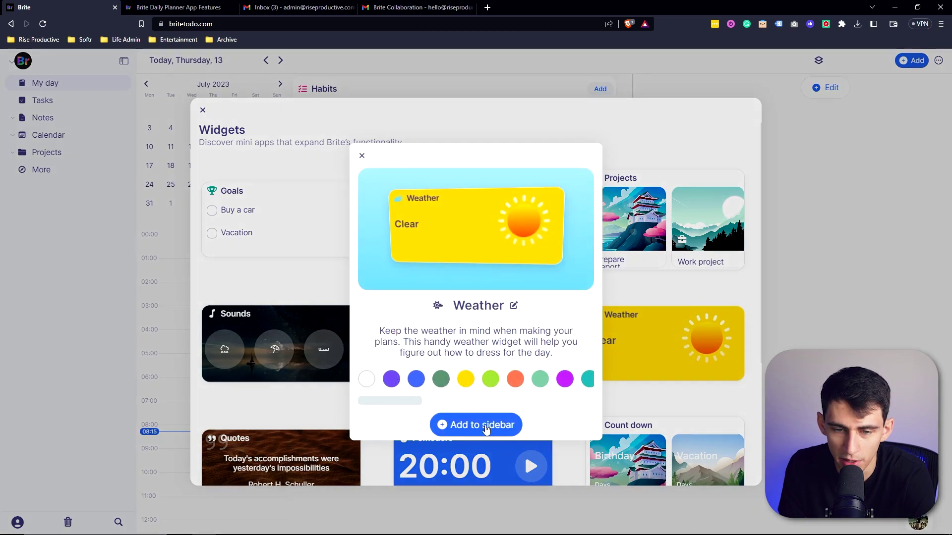
pyautogui.click(486, 427)
# - Open the Weather widget, allow the site to access the location, and view the daily forecast before closing it
pyautogui.click(798, 97)
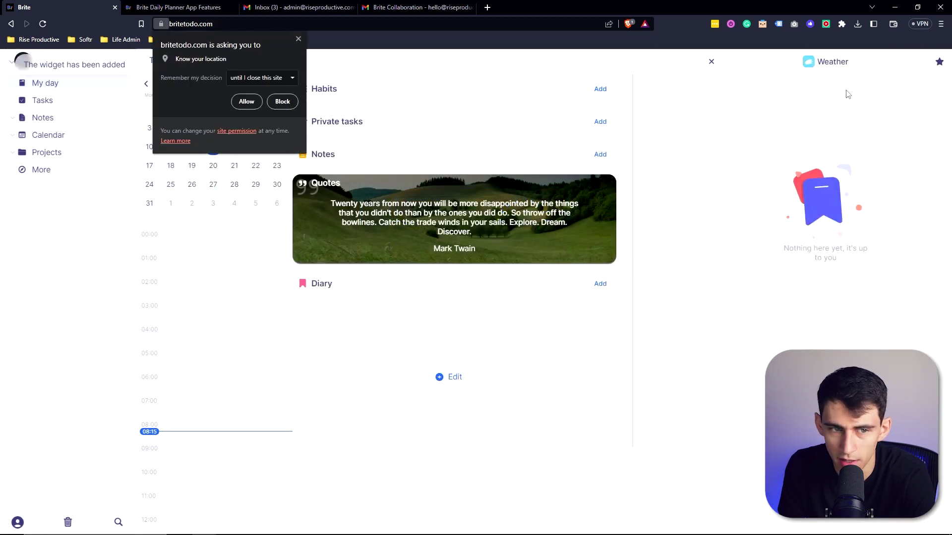
pyautogui.click(246, 100)
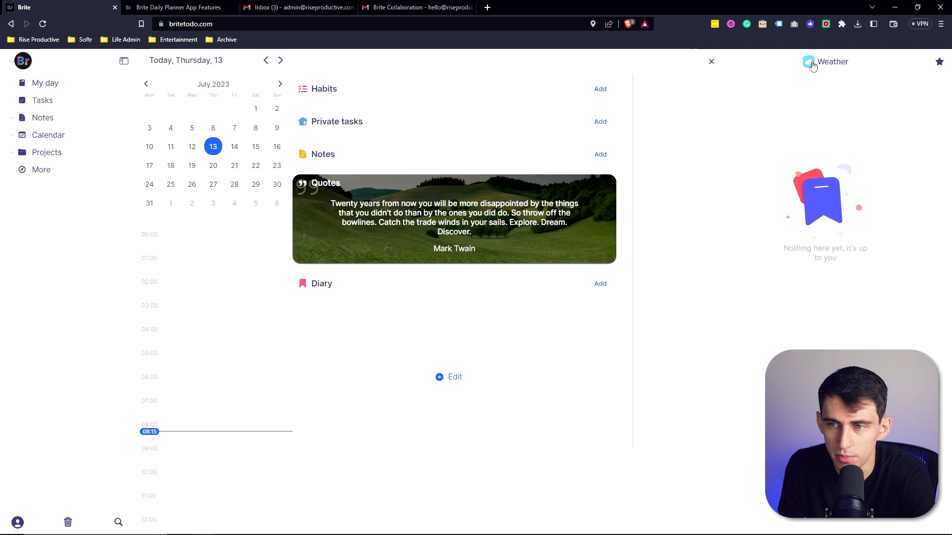
pyautogui.click(814, 111)
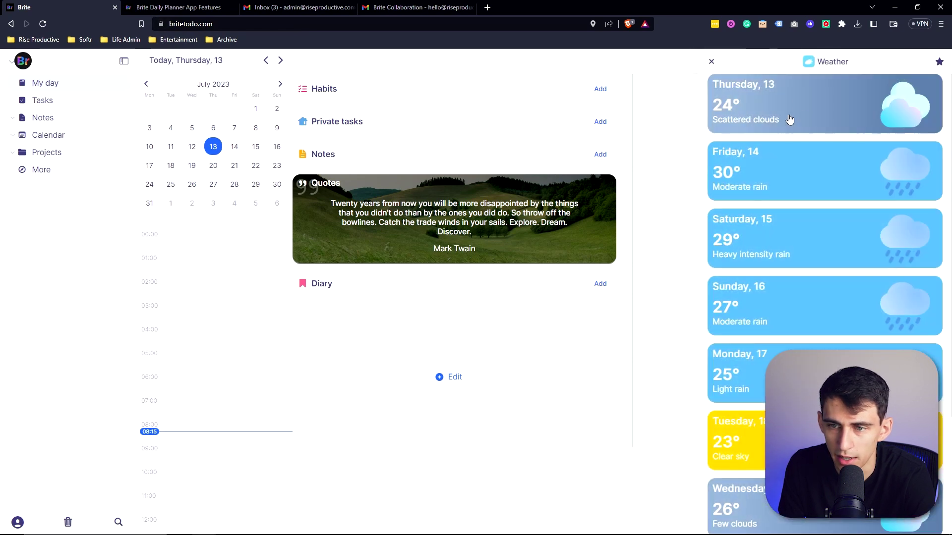
pyautogui.scroll(-1, 784, 135)
pyautogui.scroll(1, 813, 99)
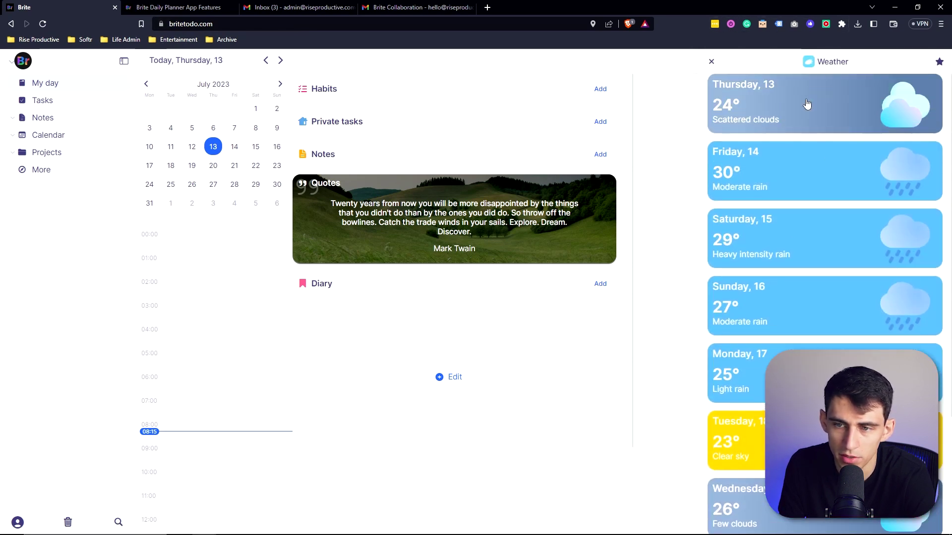
pyautogui.scroll(-2, 794, 198)
pyautogui.scroll(2, 818, 223)
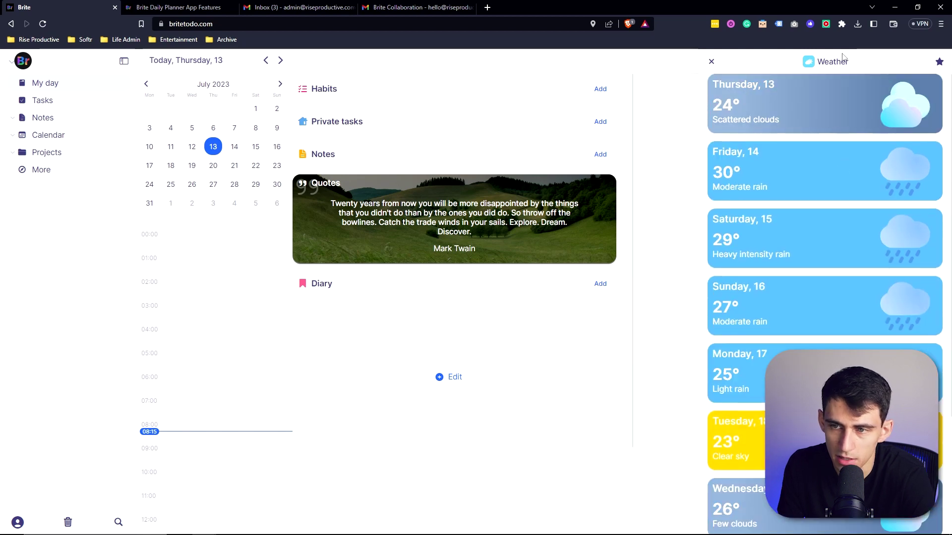
pyautogui.click(711, 61)
# - Open the Weather widget's settings, try the purple colour and browse the other colour options, and close the settings
pyautogui.click(915, 88)
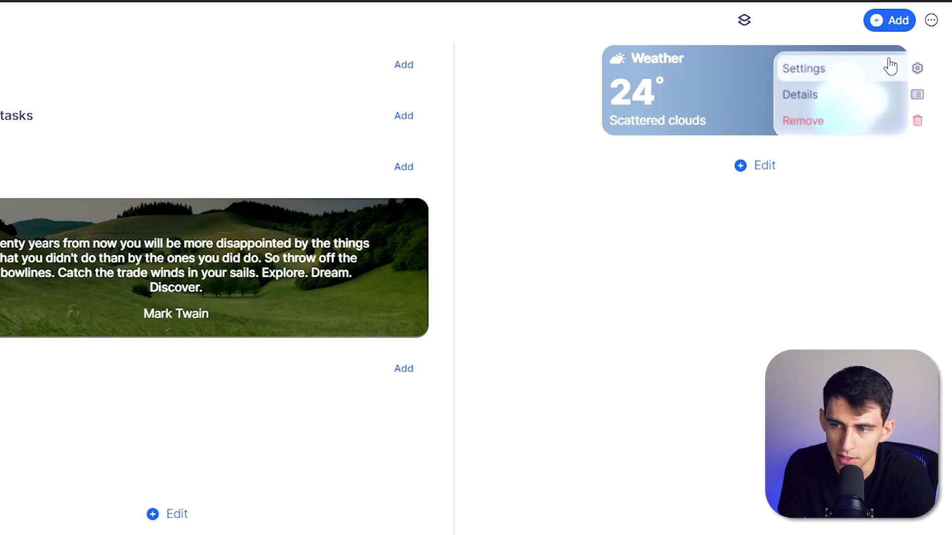
pyautogui.click(911, 91)
pyautogui.click(360, 406)
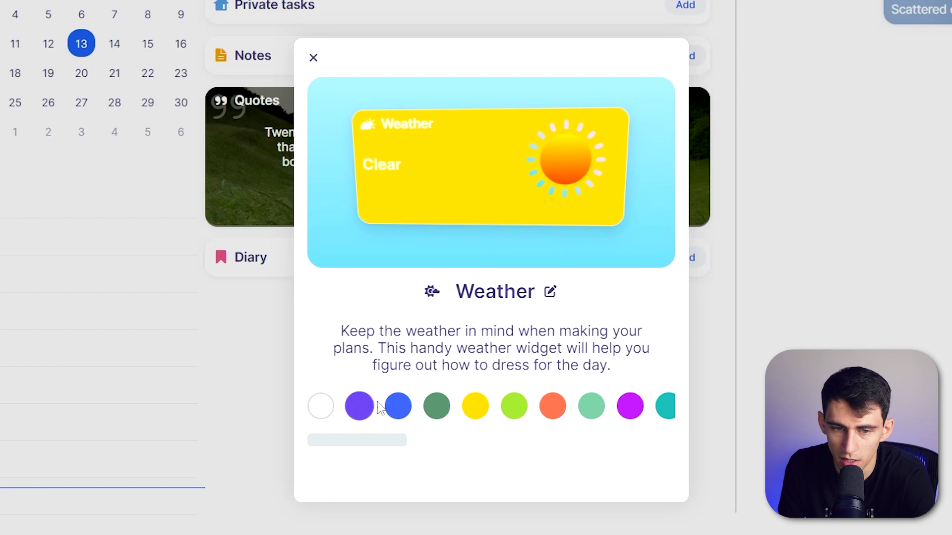
pyautogui.hscroll(5, 401, 412)
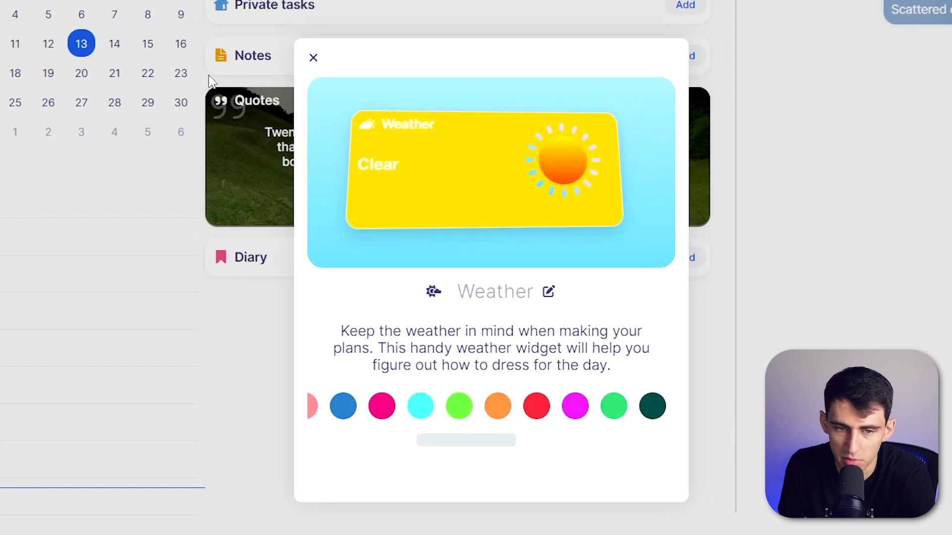
pyautogui.click(313, 58)
# - Add an orange Pomodoro widget to the sidebar and move it above the Weather widget
pyautogui.click(826, 153)
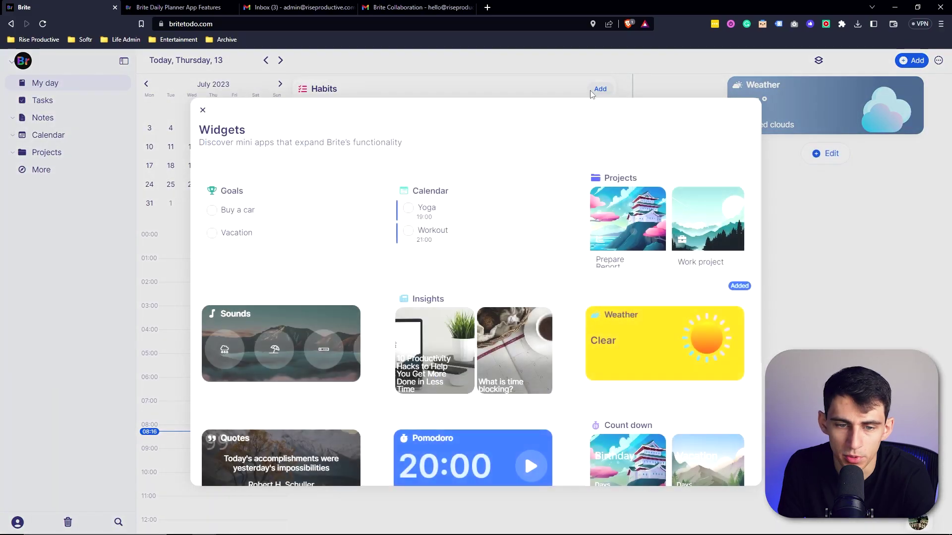
pyautogui.scroll(-3, 525, 387)
pyautogui.click(523, 353)
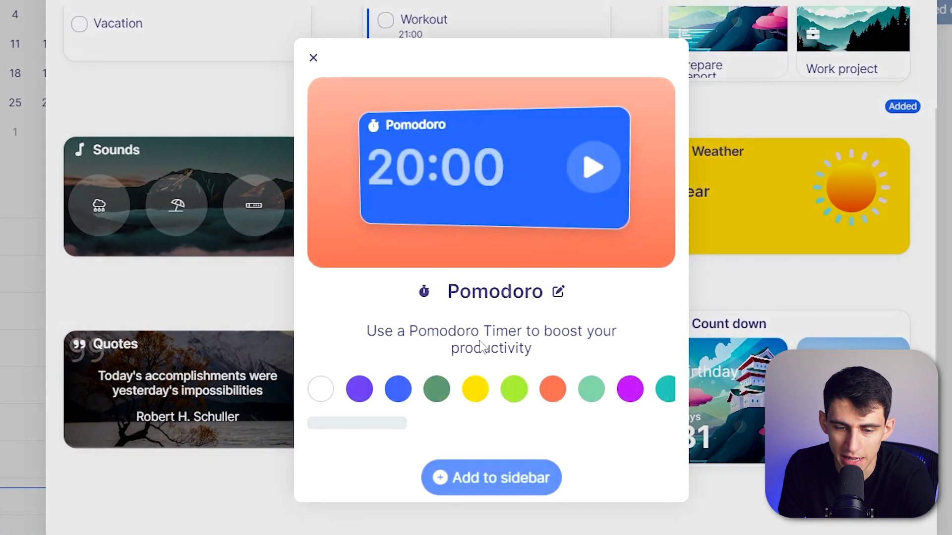
pyautogui.click(551, 388)
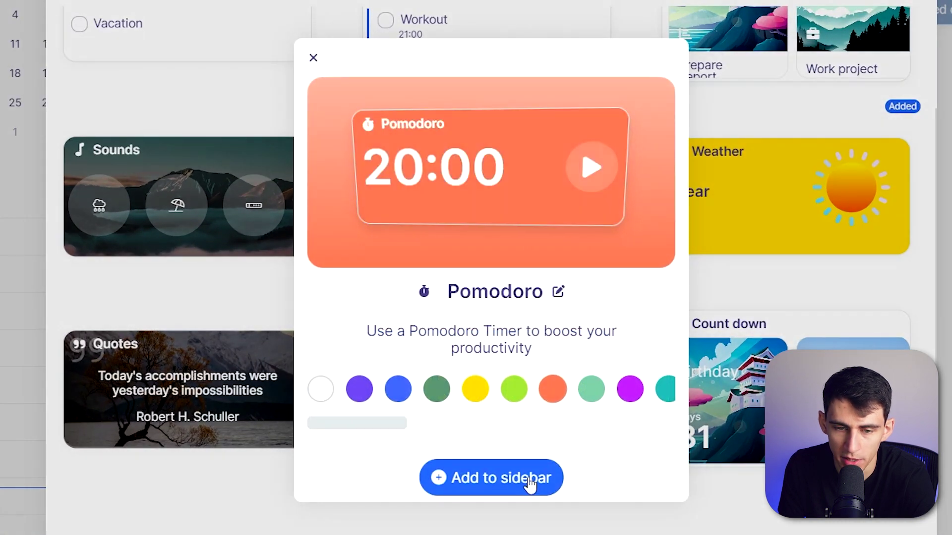
pyautogui.click(527, 479)
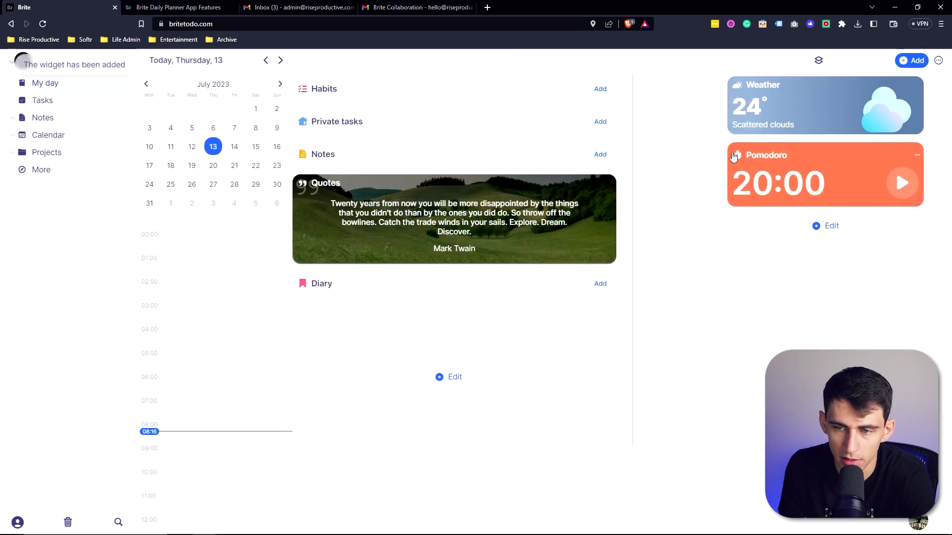
pyautogui.moveTo(734, 156); pyautogui.dragTo(768, 108)
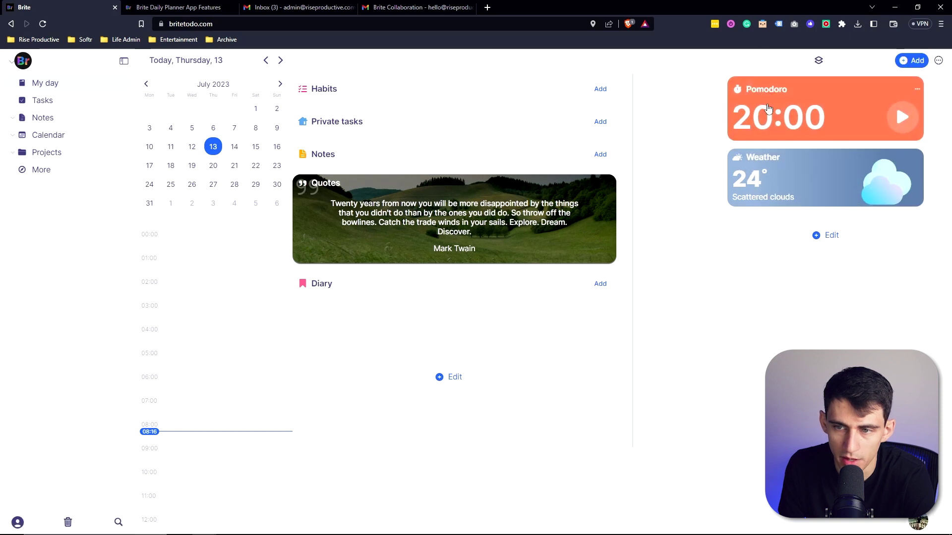
# - Add the Quotes widget to the sidebar with its default background
pyautogui.click(826, 225)
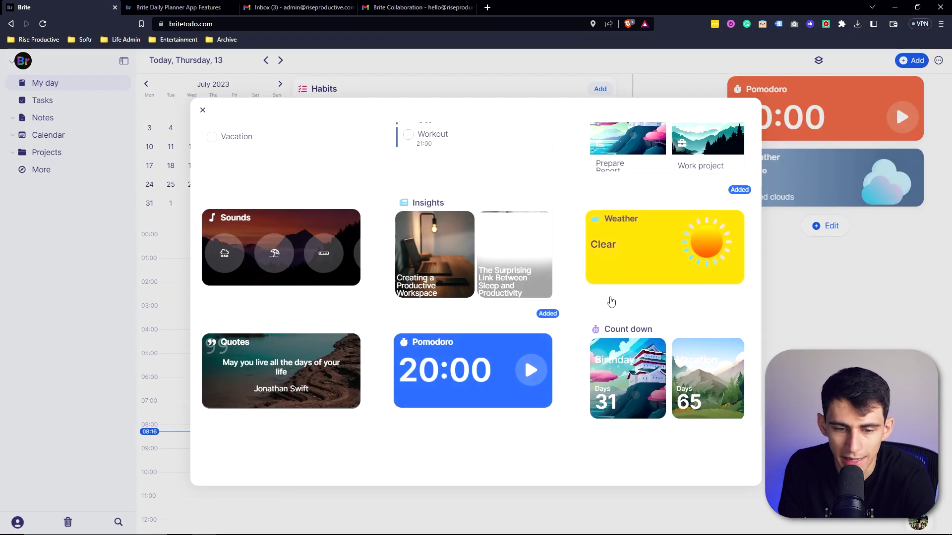
pyautogui.scroll(-1, 515, 304)
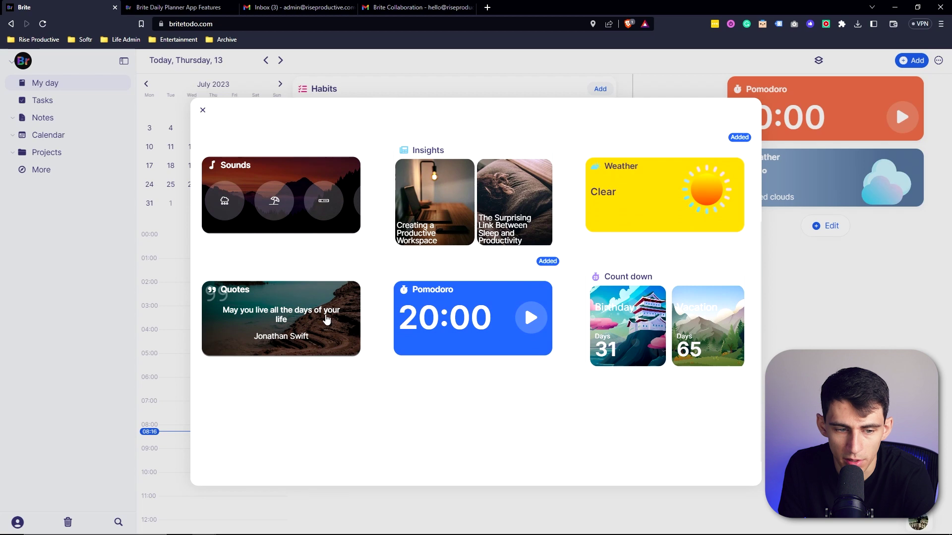
pyautogui.click(250, 323)
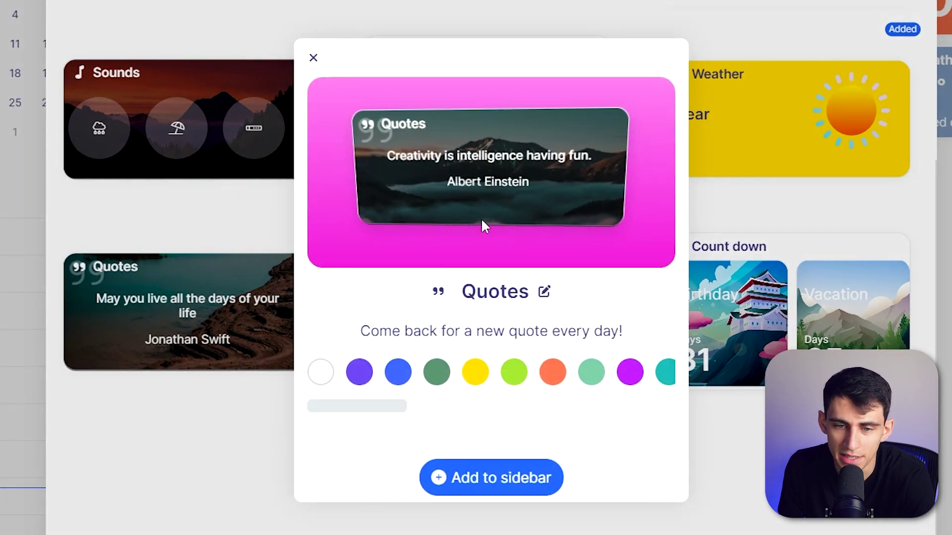
pyautogui.click(504, 477)
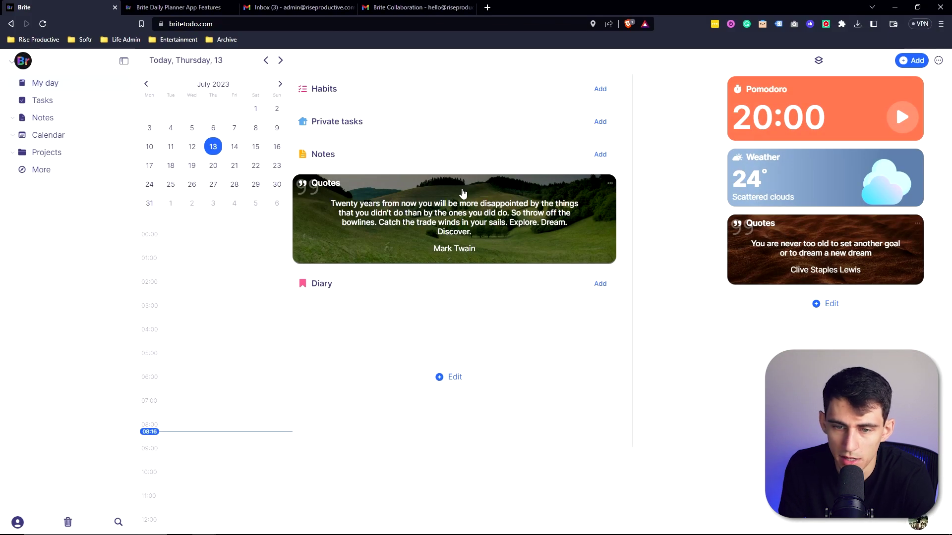
# - Try to move the main-screen Quotes widget, and remove the Quotes widgets from both the main column and the sidebar
pyautogui.moveTo(463, 193); pyautogui.dragTo(764, 357)
pyautogui.moveTo(402, 181); pyautogui.dragTo(456, 215)
pyautogui.click(654, 222)
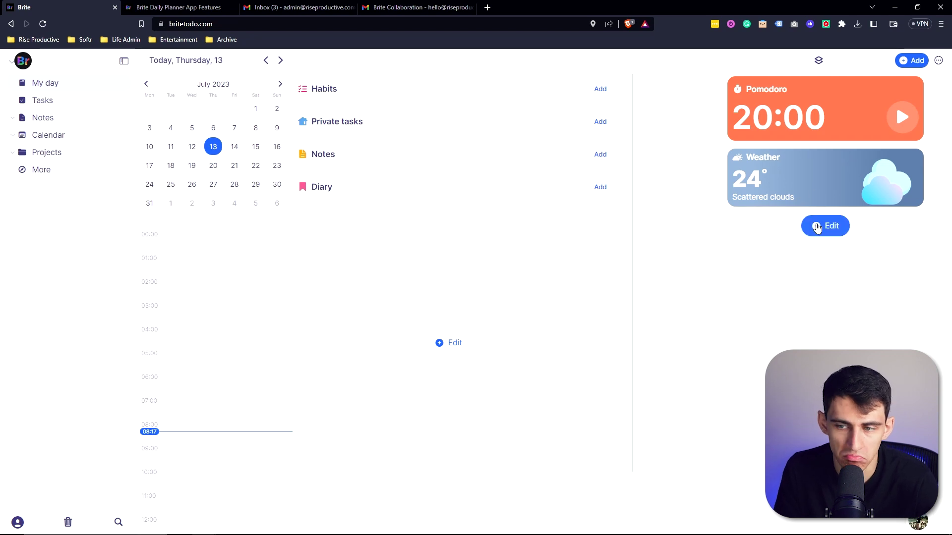
# - Browse the sidebar widget gallery and add the Count down widget to the sidebar
pyautogui.click(826, 226)
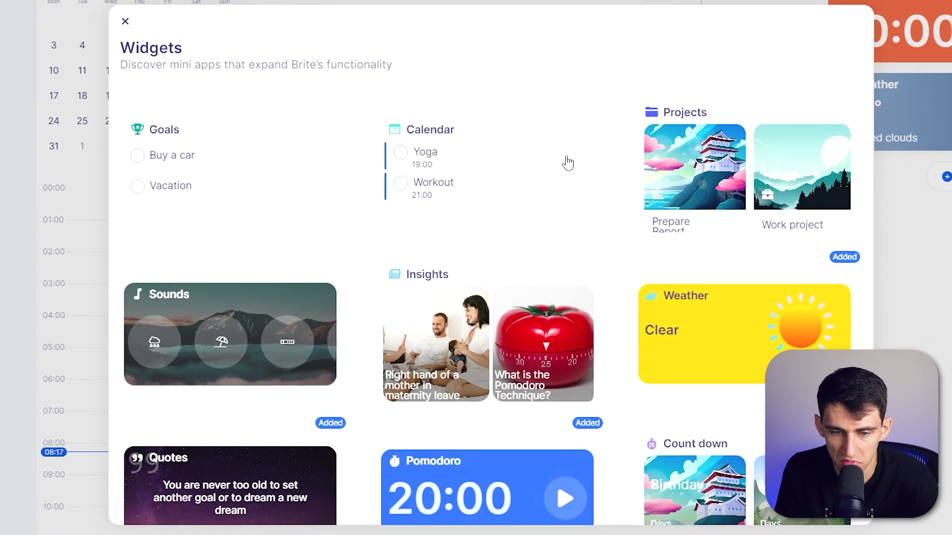
pyautogui.scroll(-5, 567, 163)
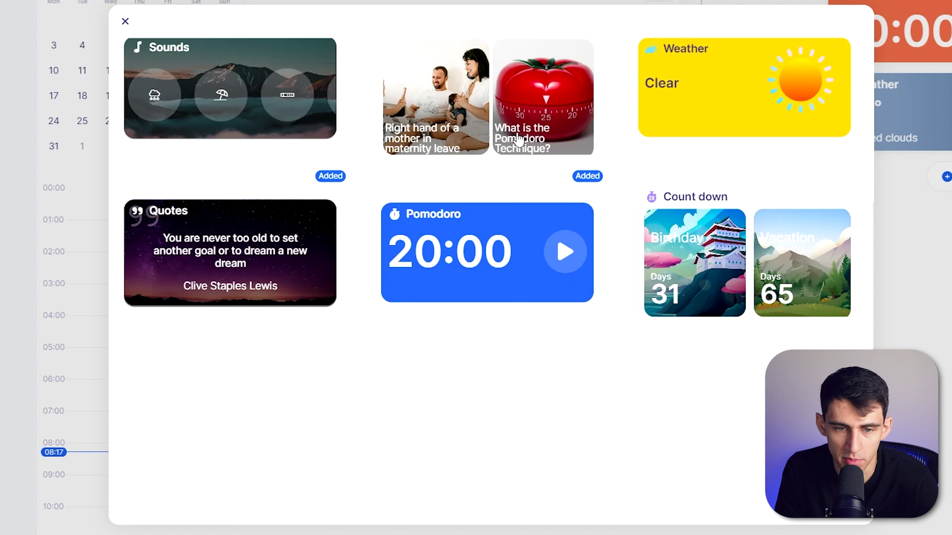
pyautogui.scroll(4, 559, 149)
pyautogui.scroll(-1, 691, 268)
pyautogui.scroll(2, 691, 267)
pyautogui.scroll(-3, 693, 281)
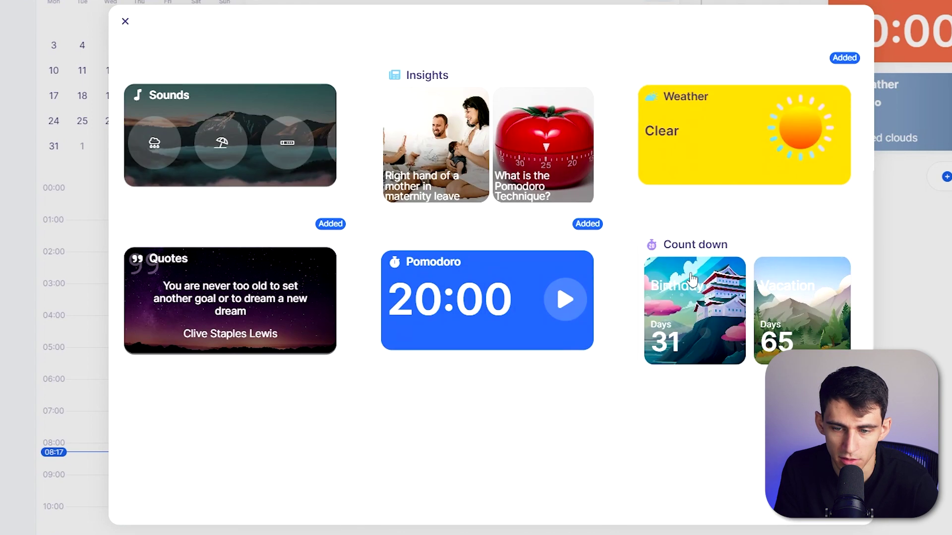
pyautogui.click(692, 280)
pyautogui.click(478, 432)
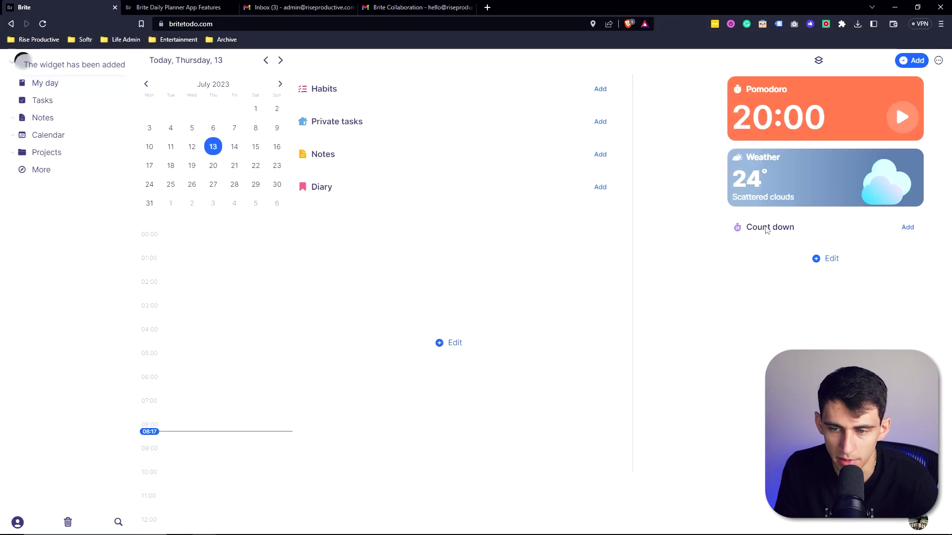
# - Browse the widgets available for the main screen and examine the details of the Habits widget
pyautogui.click(906, 226)
pyautogui.scroll(-4, 485, 294)
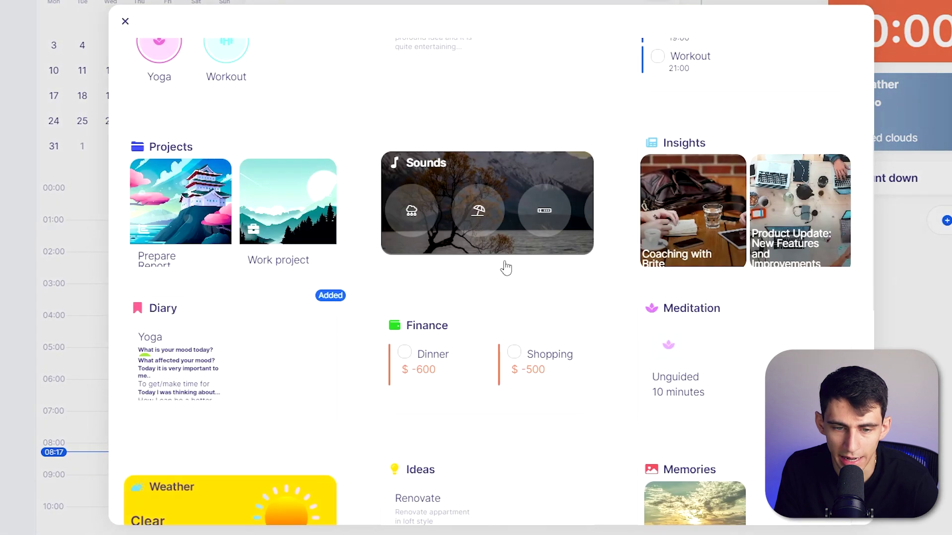
pyautogui.scroll(-10, 786, 217)
pyautogui.scroll(9, 628, 248)
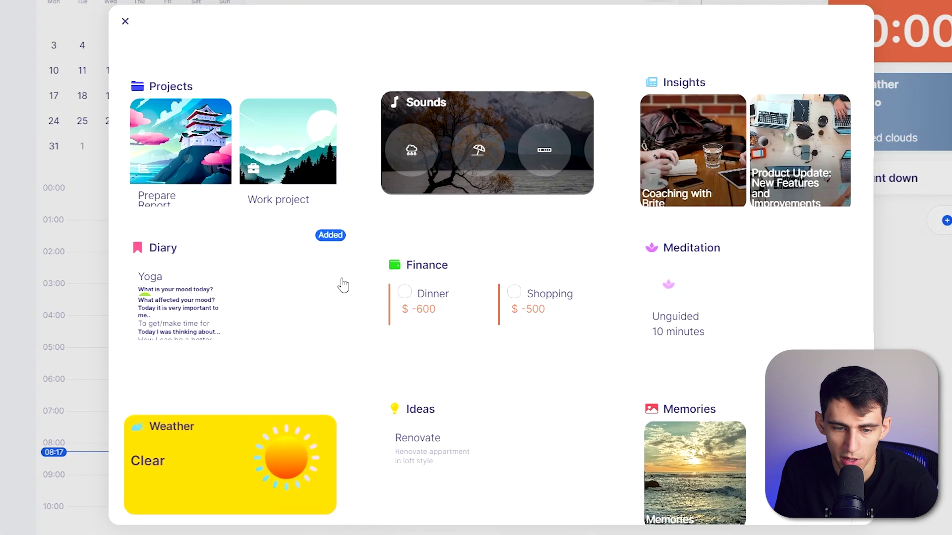
pyautogui.scroll(5, 474, 288)
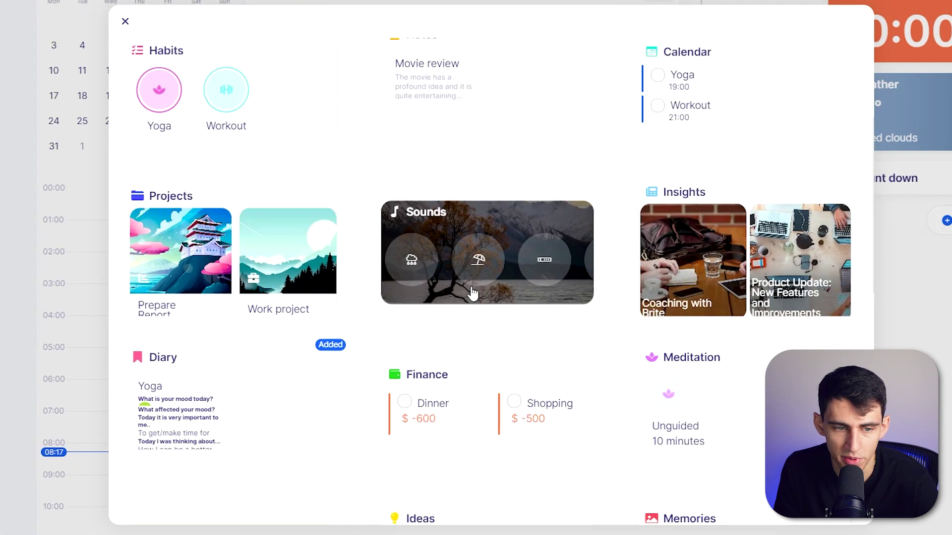
pyautogui.click(203, 226)
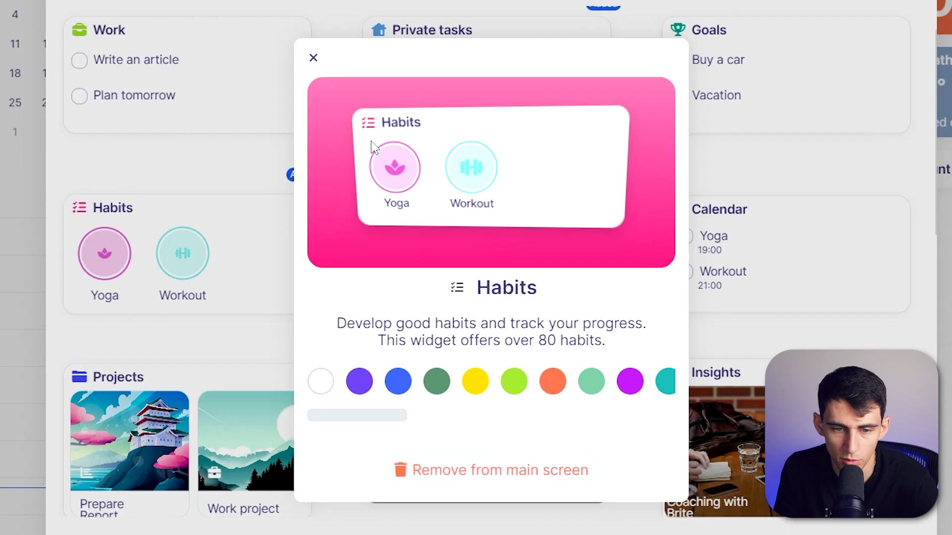
pyautogui.click(311, 58)
# - Add the Sounds widget to the main screen and play its rain sound
pyautogui.scroll(-4, 417, 244)
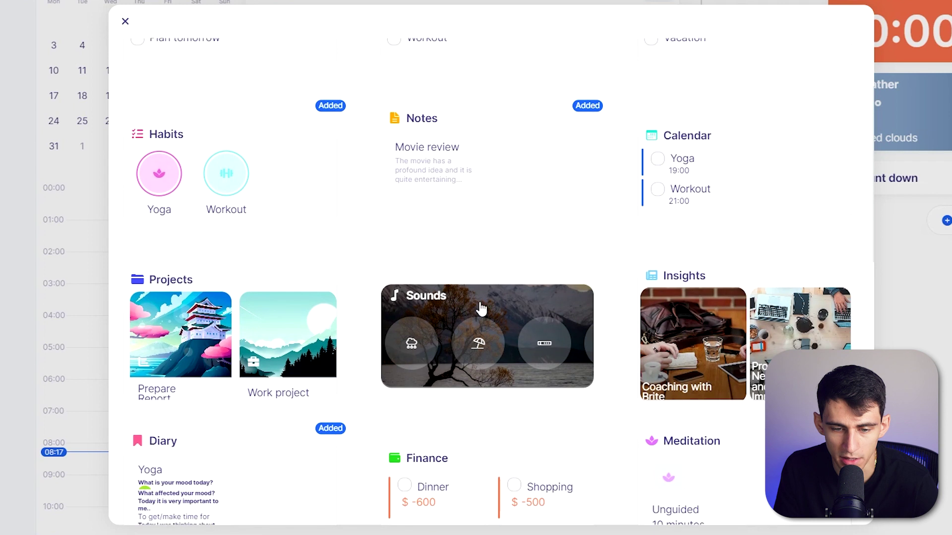
pyautogui.click(510, 238)
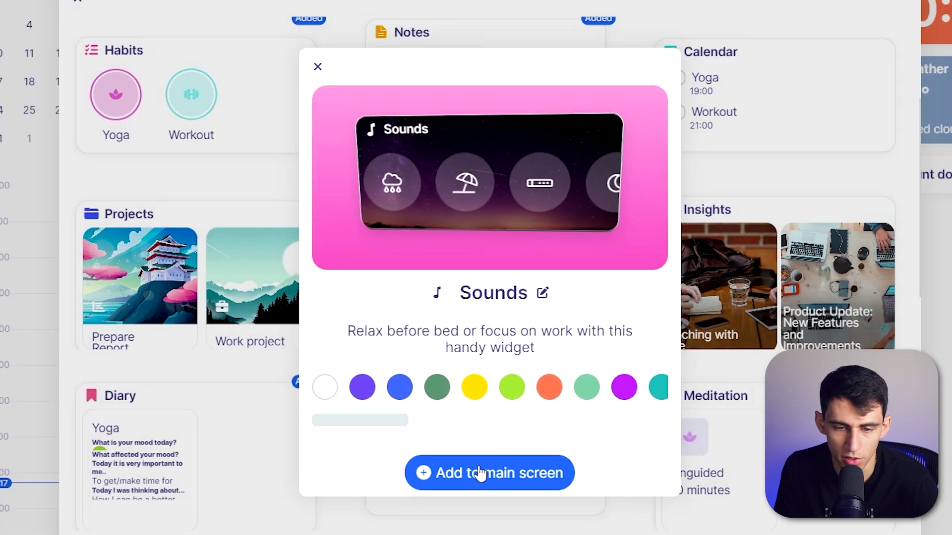
pyautogui.click(480, 478)
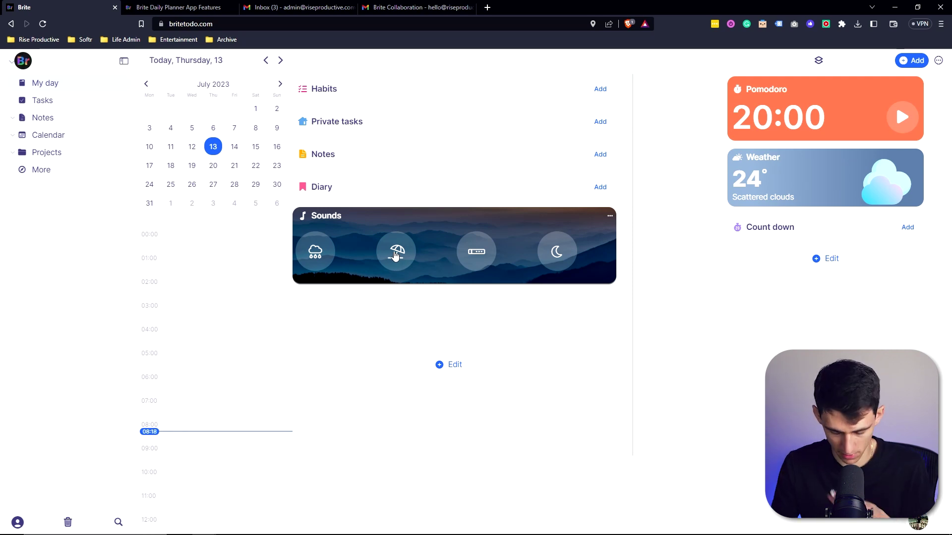
pyautogui.click(323, 259)
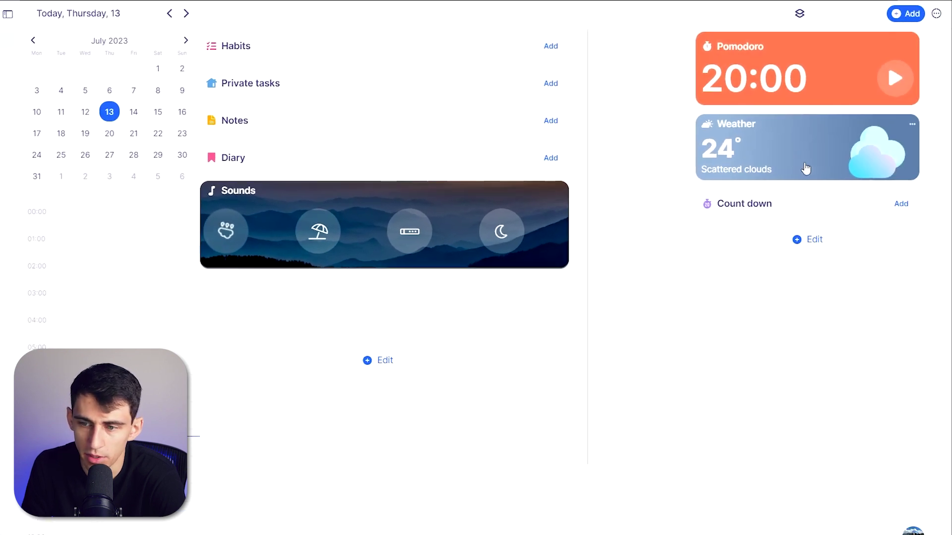
# - Start a new count down titled "Start My Business" with 1 Aug as its end date and a green colour
pyautogui.click(900, 204)
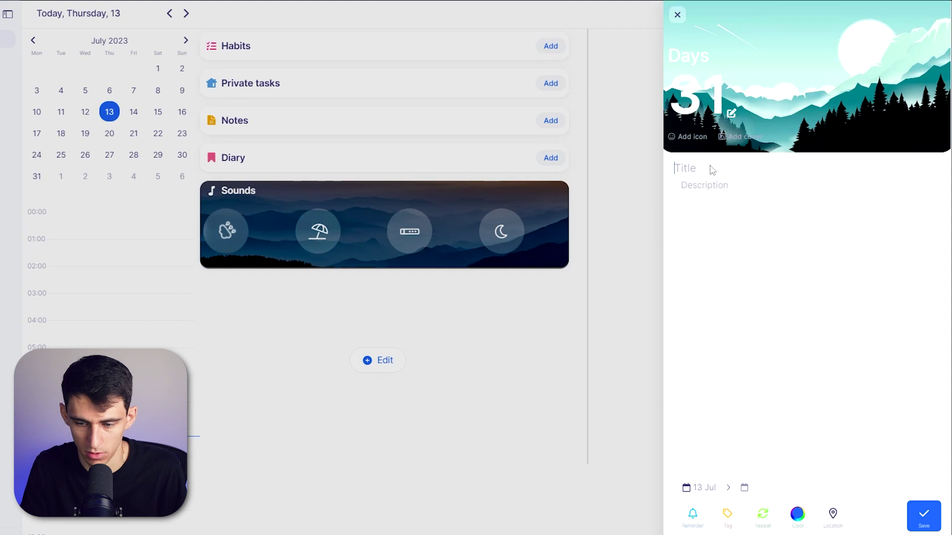
pyautogui.click(744, 488)
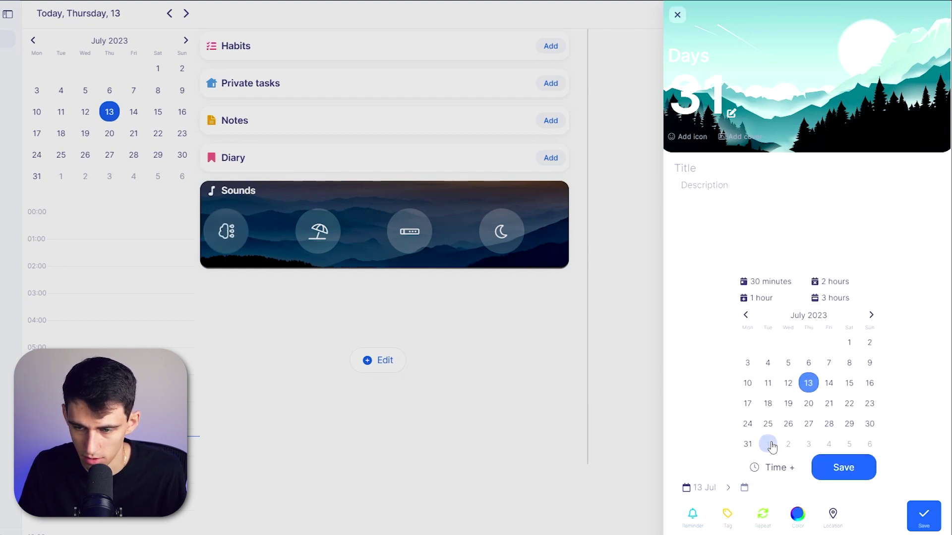
pyautogui.click(710, 172)
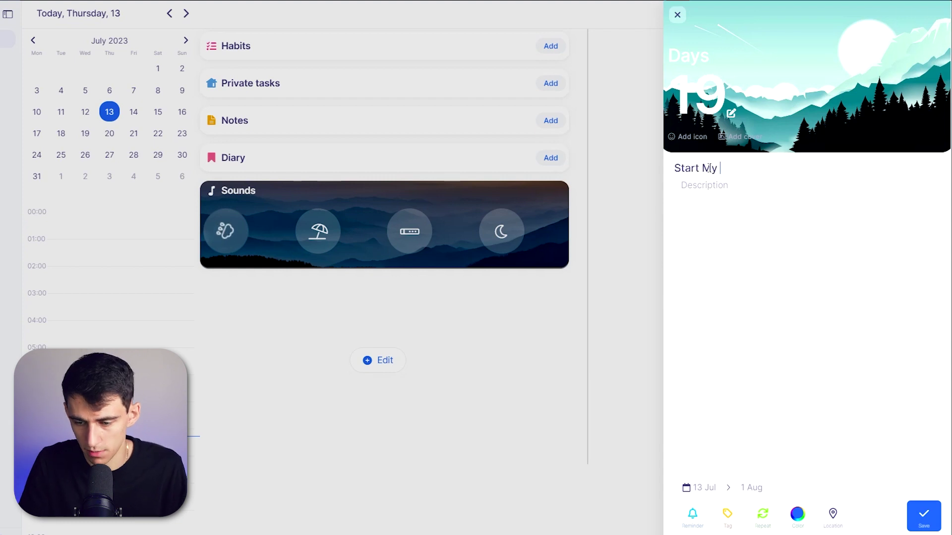
pyautogui.click(796, 515)
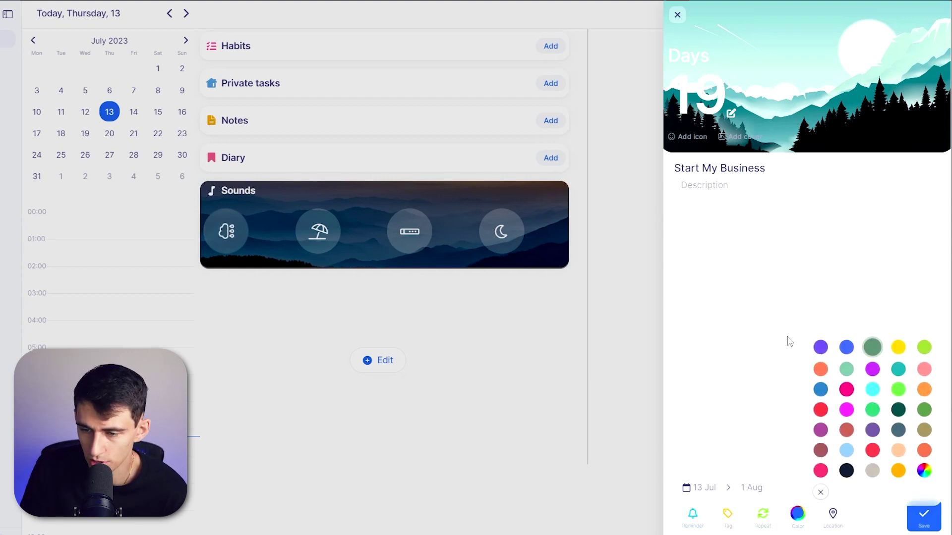
pyautogui.click(847, 369)
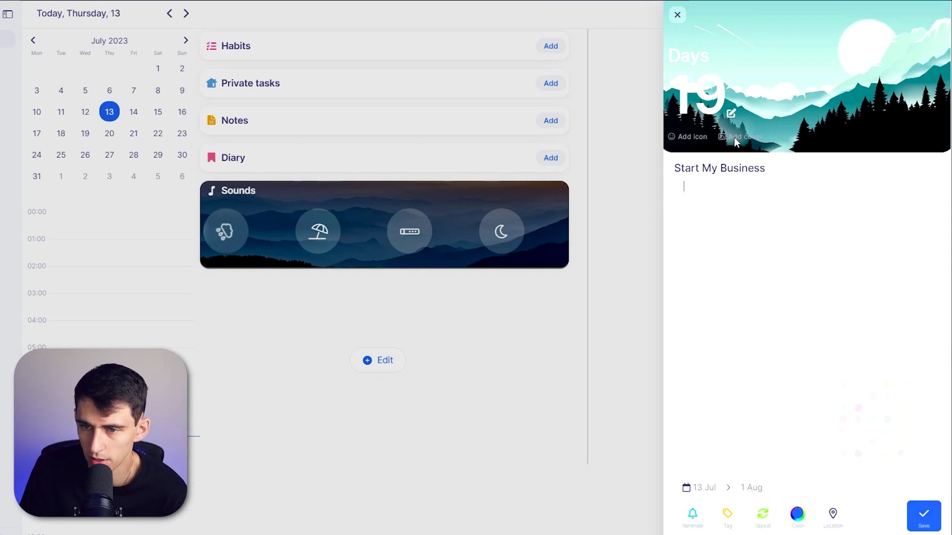
# - Give the count down a briefcase icon and move its description line "dsalfjsa;fafd" above "dadsl;fjasl;"
pyautogui.click(688, 137)
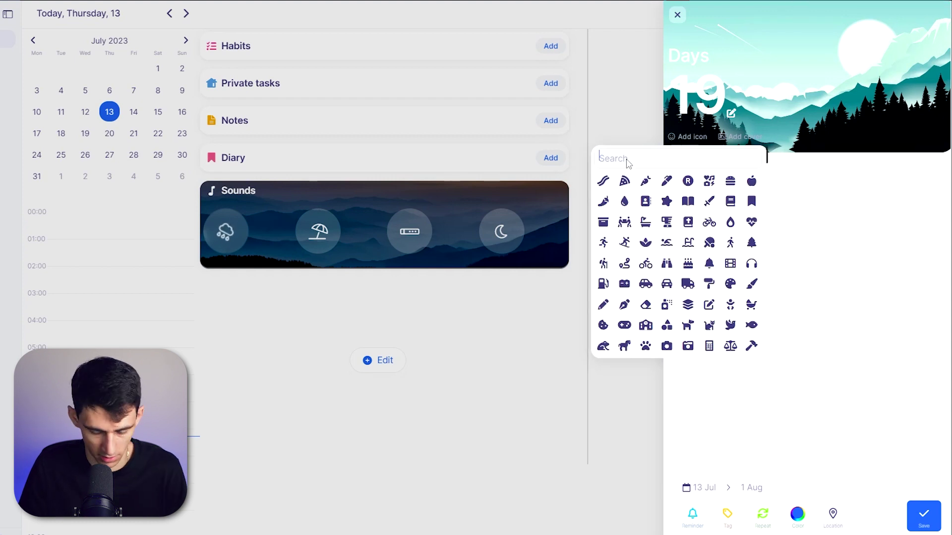
pyautogui.write('brief')
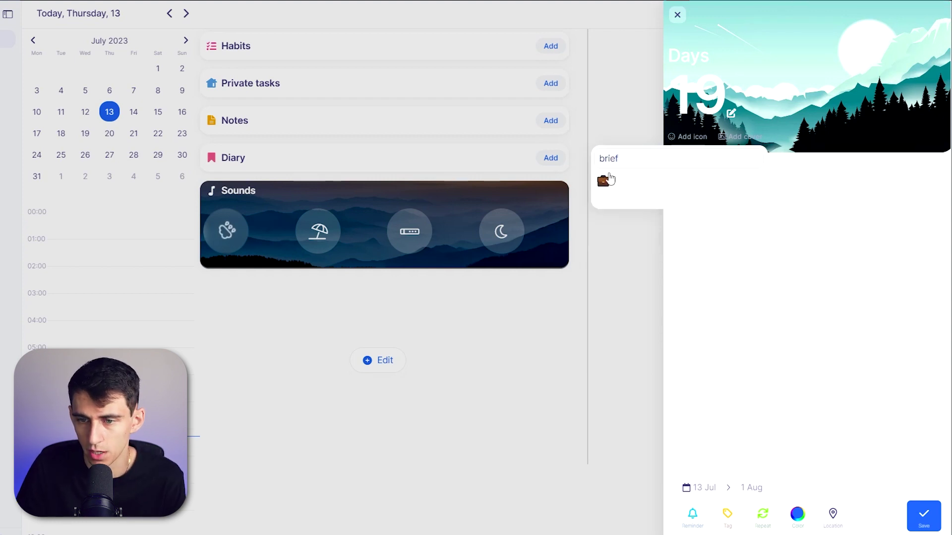
pyautogui.click(604, 180)
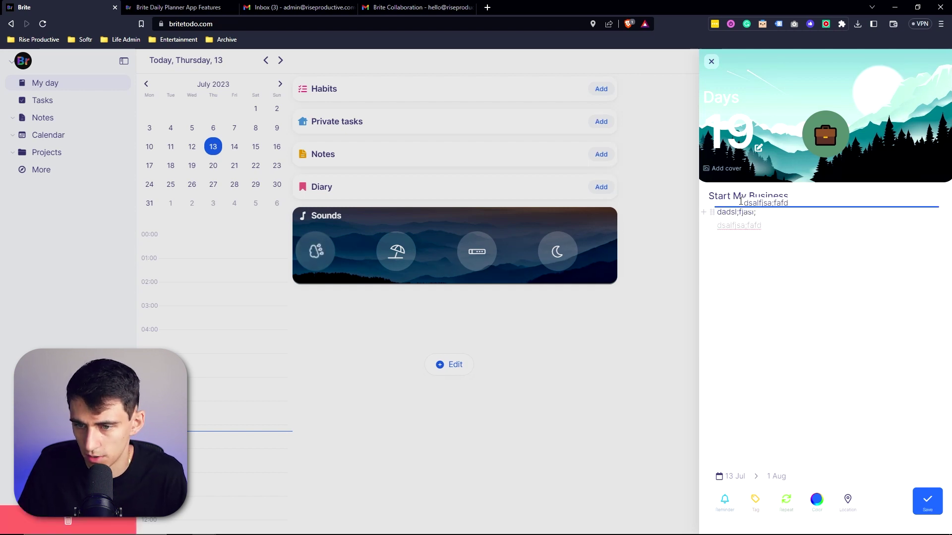
pyautogui.moveTo(740, 201); pyautogui.dragTo(728, 218)
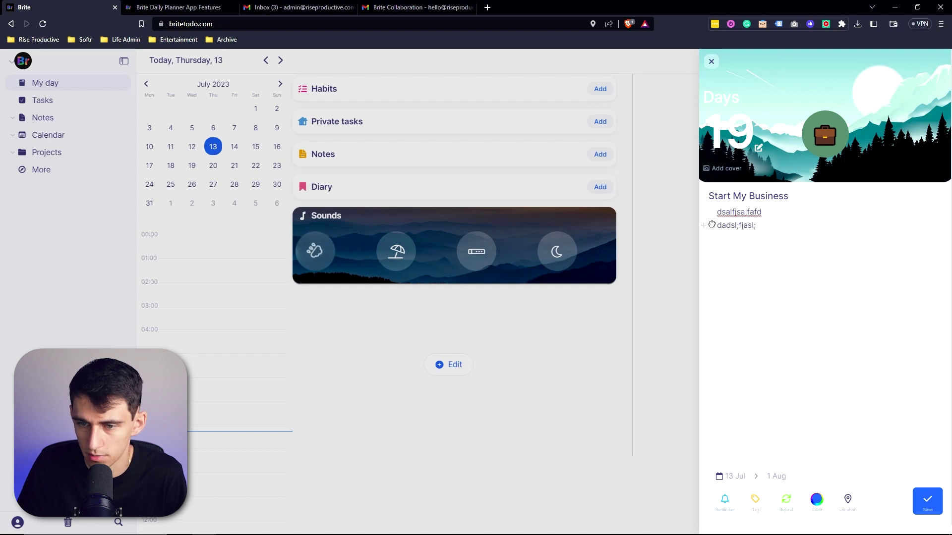
# - Examine the block types that can be inserted into the count down's description, from Text to Google Doc
pyautogui.click(705, 225)
pyautogui.scroll(-3, 769, 313)
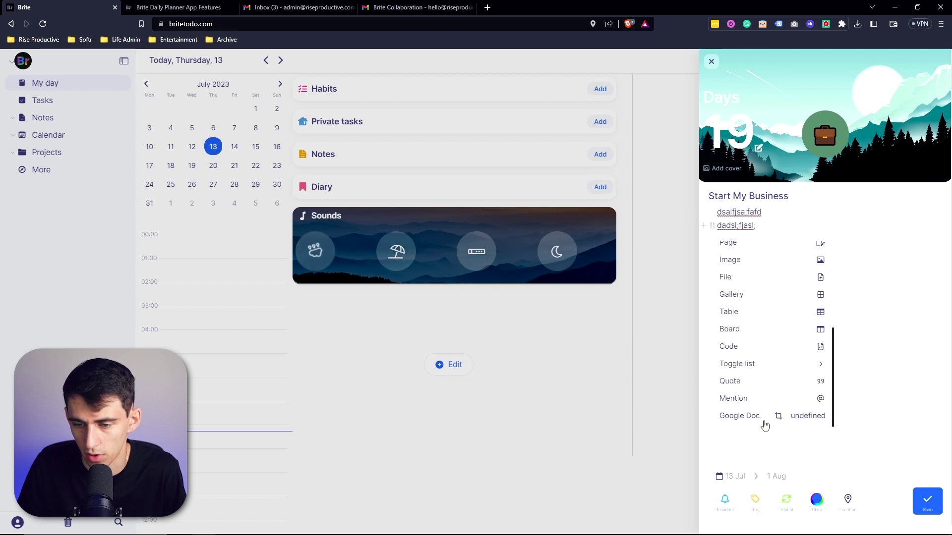
pyautogui.scroll(1, 807, 304)
pyautogui.click(794, 233)
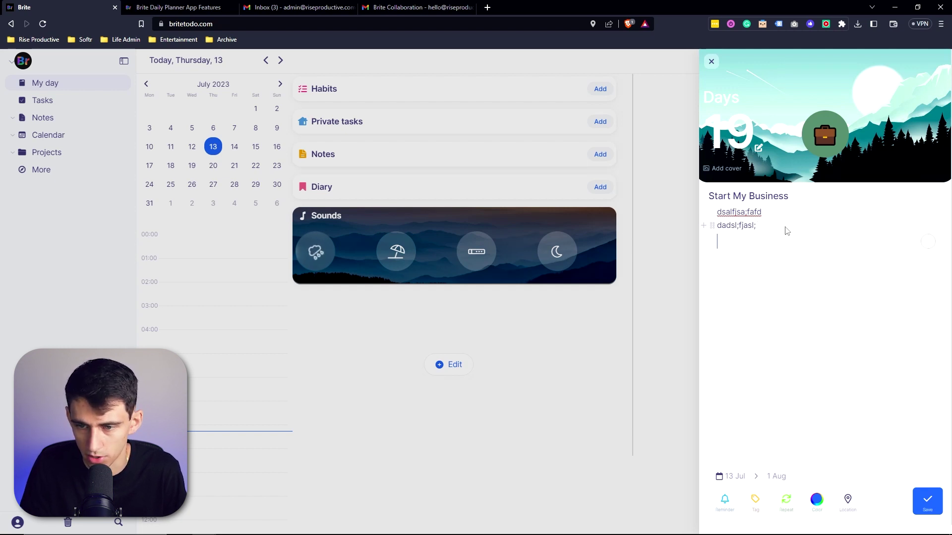
pyautogui.press('/')
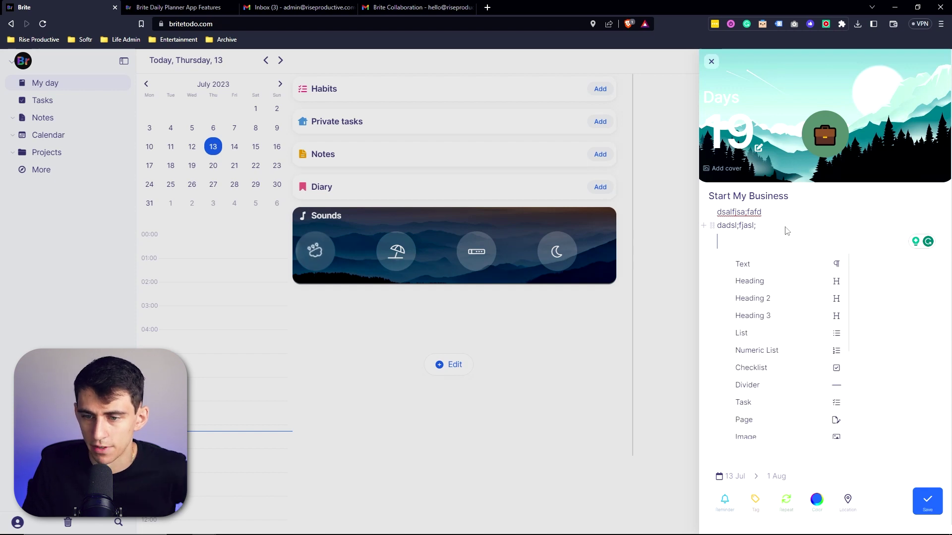
pyautogui.scroll(-1, 811, 282)
pyautogui.scroll(-2, 819, 317)
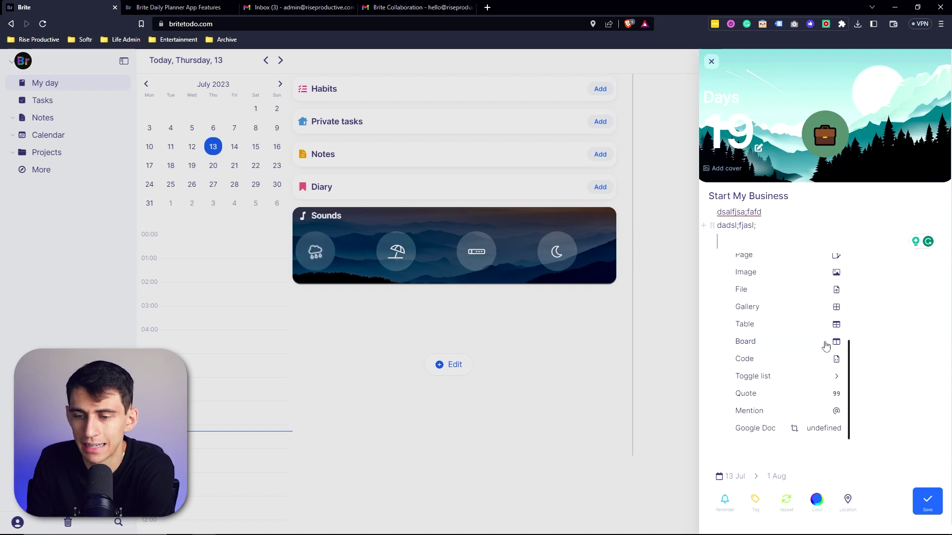
pyautogui.scroll(3, 826, 324)
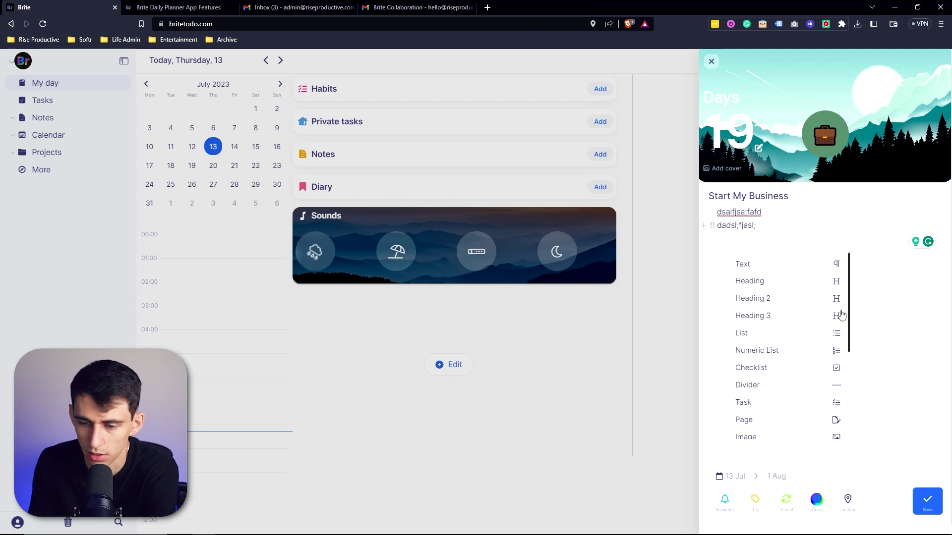
pyautogui.scroll(-3, 836, 312)
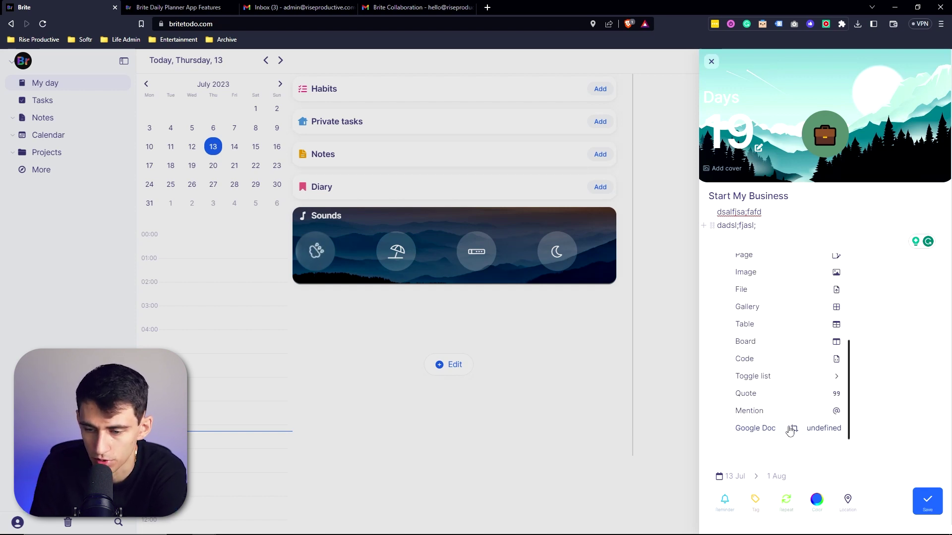
# - View the options for the empty description block and save the "Start My Business" count down
pyautogui.click(712, 238)
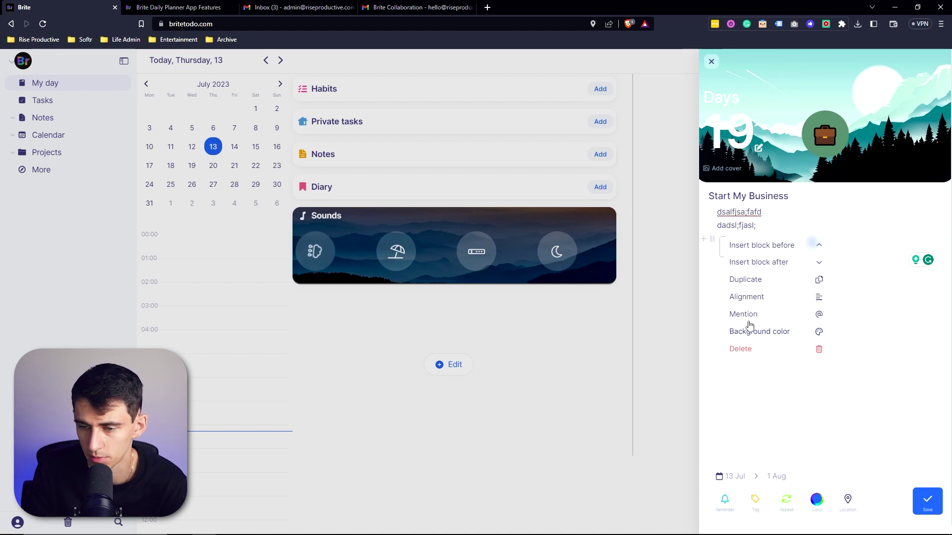
pyautogui.click(775, 342)
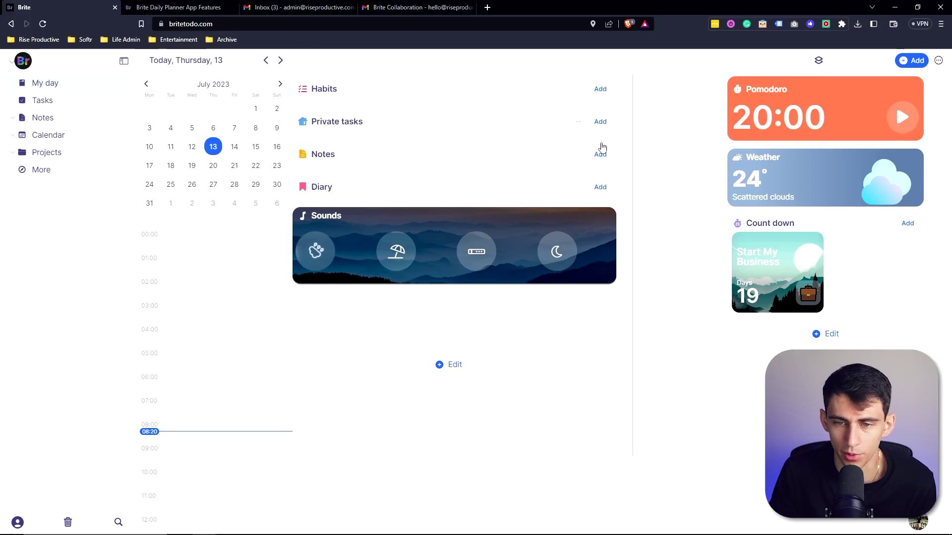
# - Create a note titled "Why Brite is an Awesome Daily Planner" and give it the apple icon
pyautogui.click(600, 154)
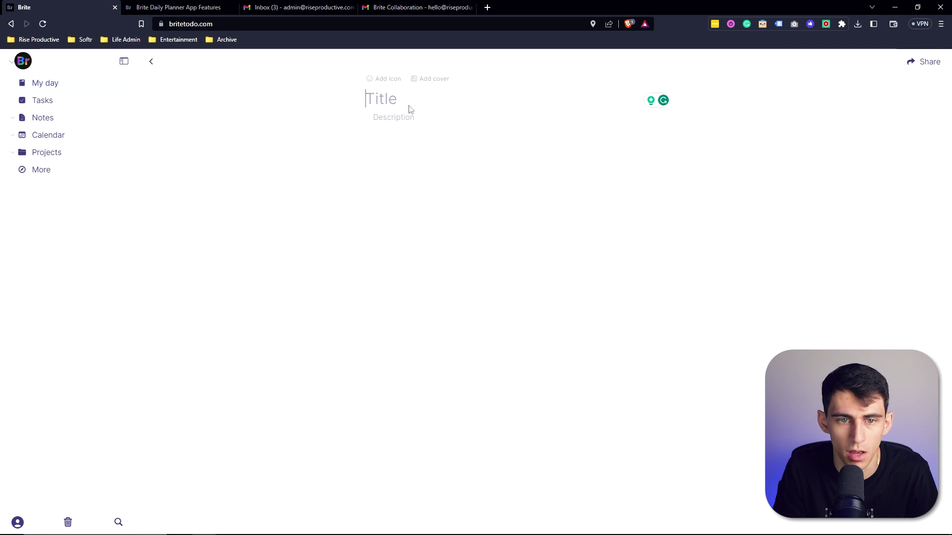
pyautogui.write('Why Brite is an Awesome Dai')
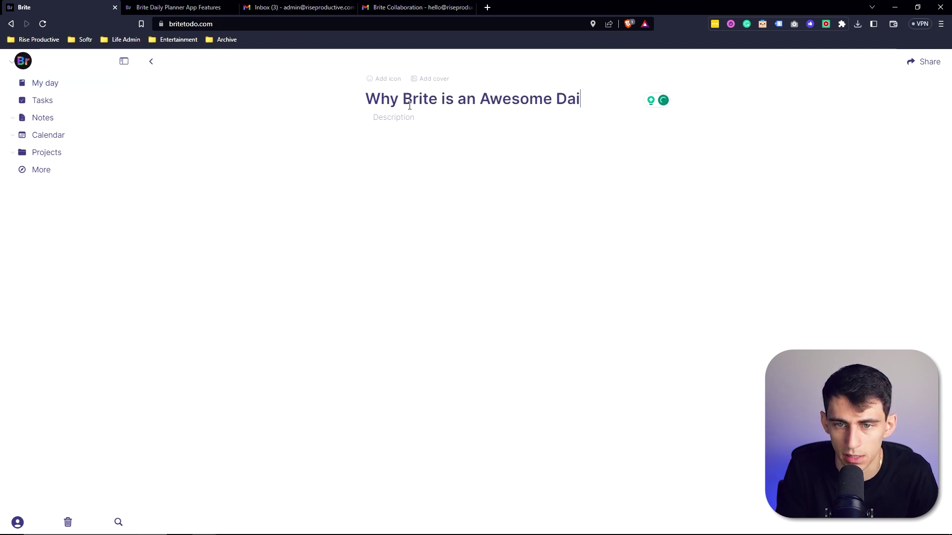
pyautogui.write('lanne')
pyautogui.click(384, 79)
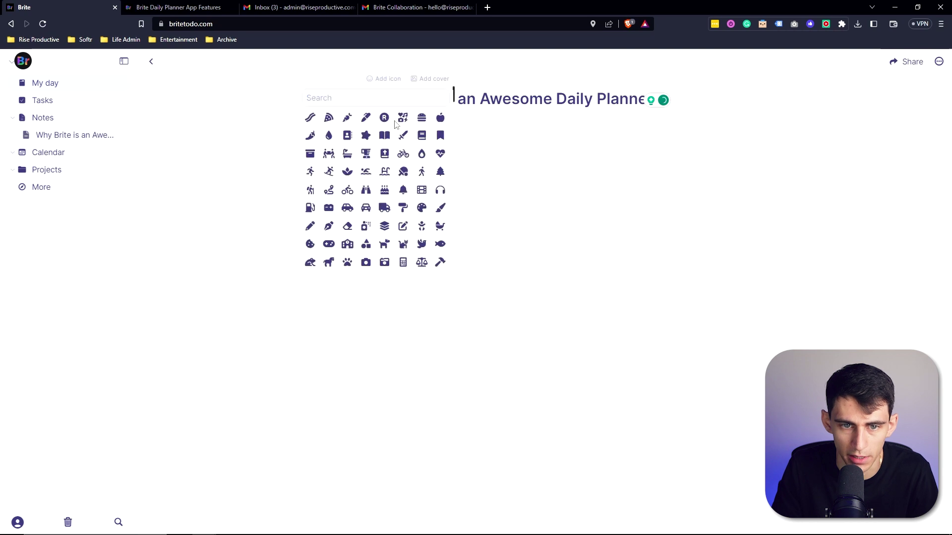
pyautogui.click(441, 117)
# - Add a cover to the note and change it to the pink-to-green gradient image
pyautogui.click(382, 79)
pyautogui.click(395, 258)
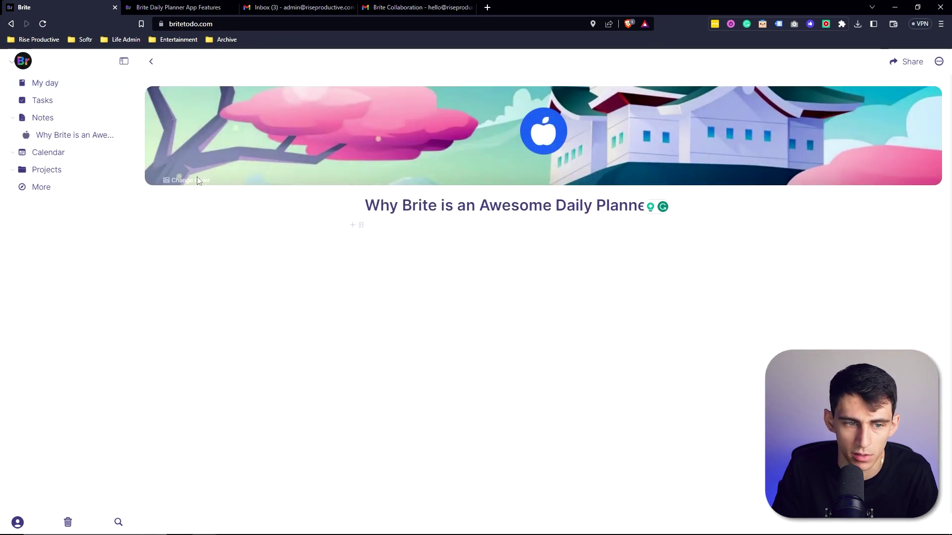
pyautogui.click(181, 184)
pyautogui.click(475, 188)
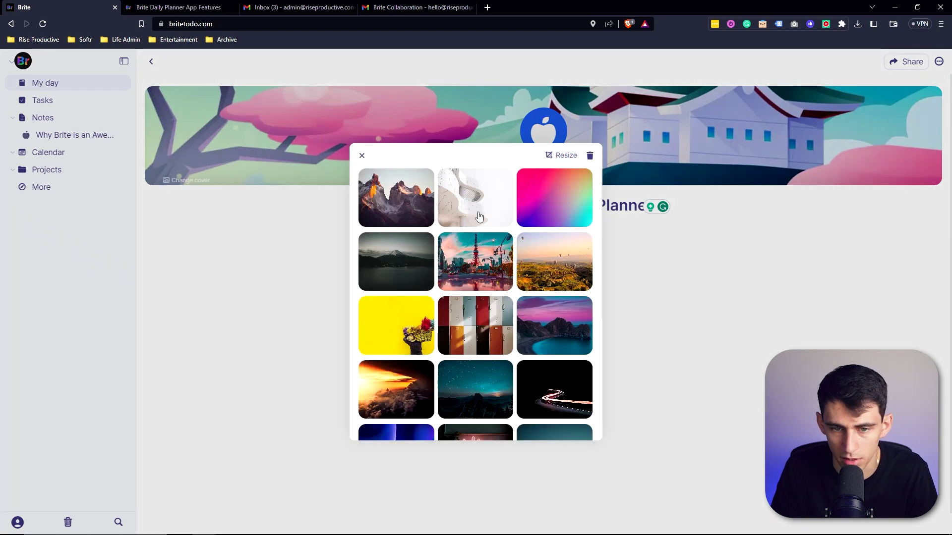
pyautogui.click(546, 214)
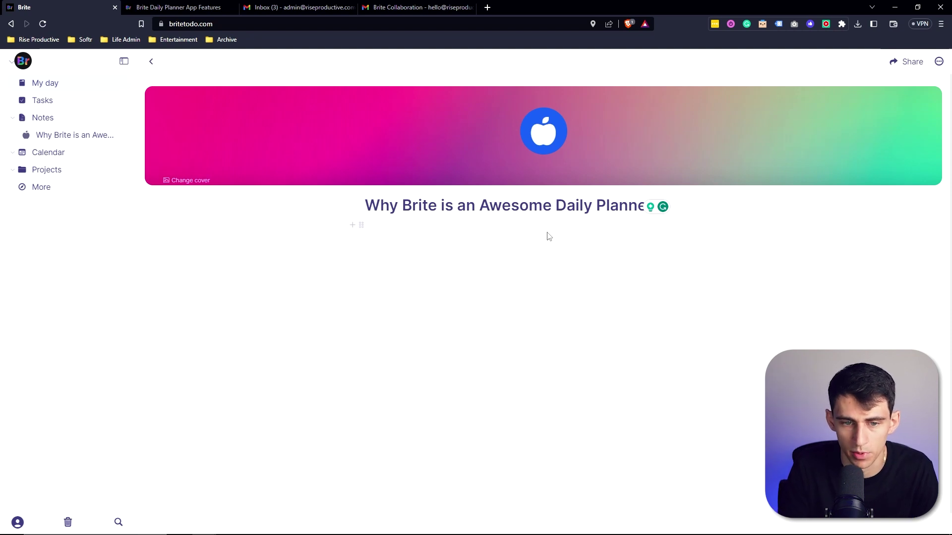
# - Insert the heading "Brite is Amazing" in the note with a divider beneath it
pyautogui.write('h1')
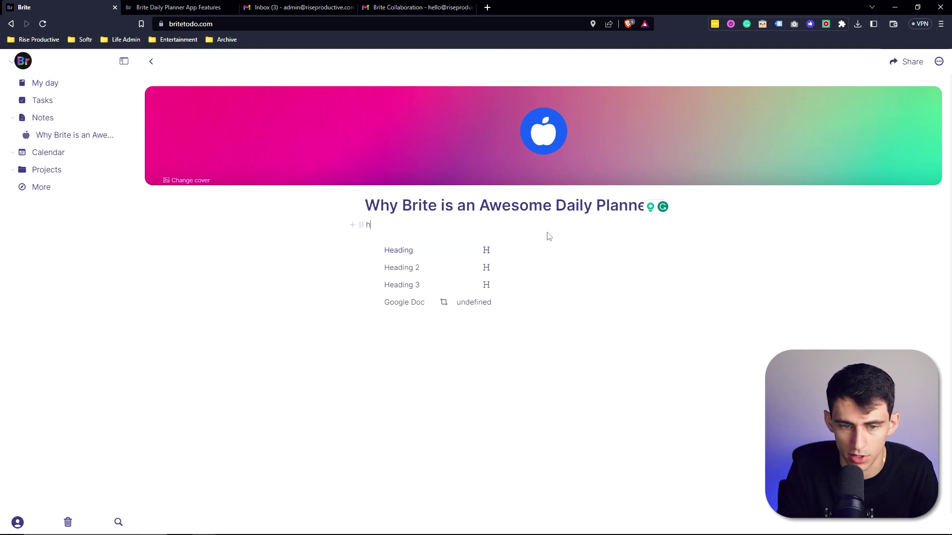
pyautogui.press('Return')
pyautogui.write('Brite is Amazing')
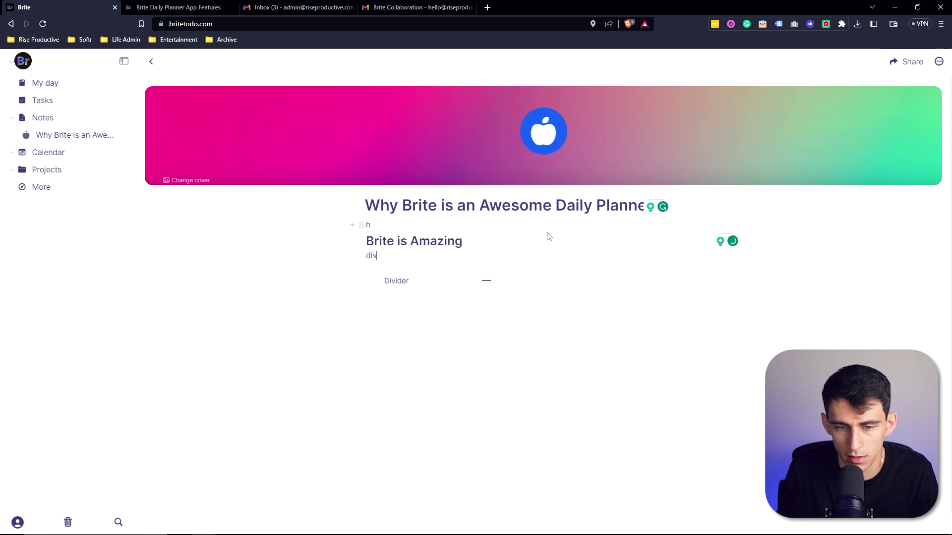
pyautogui.press('Return')
# - Replace the divider under the heading with the bullet "Write what you'd please here" and insert a divider below the bullet
pyautogui.doubleClick(448, 242)
pyautogui.click(400, 269)
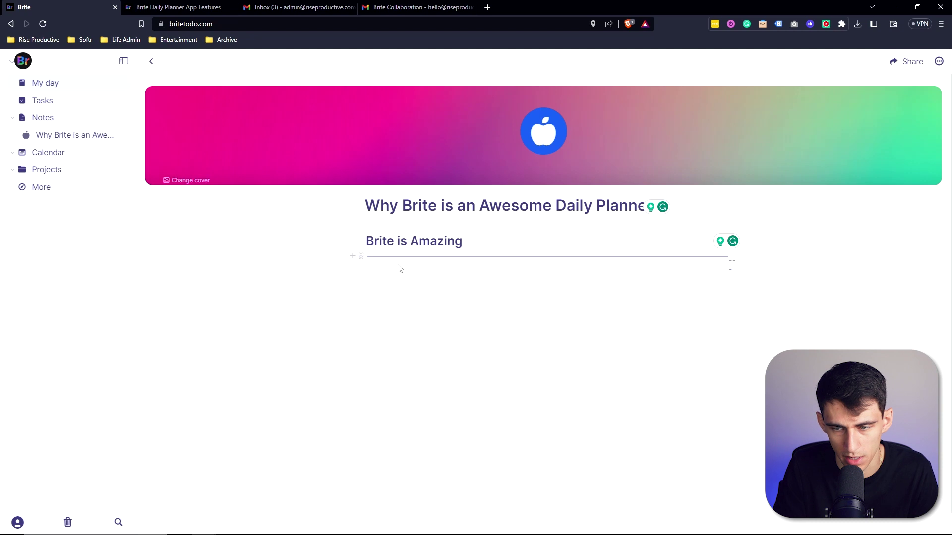
pyautogui.write('-')
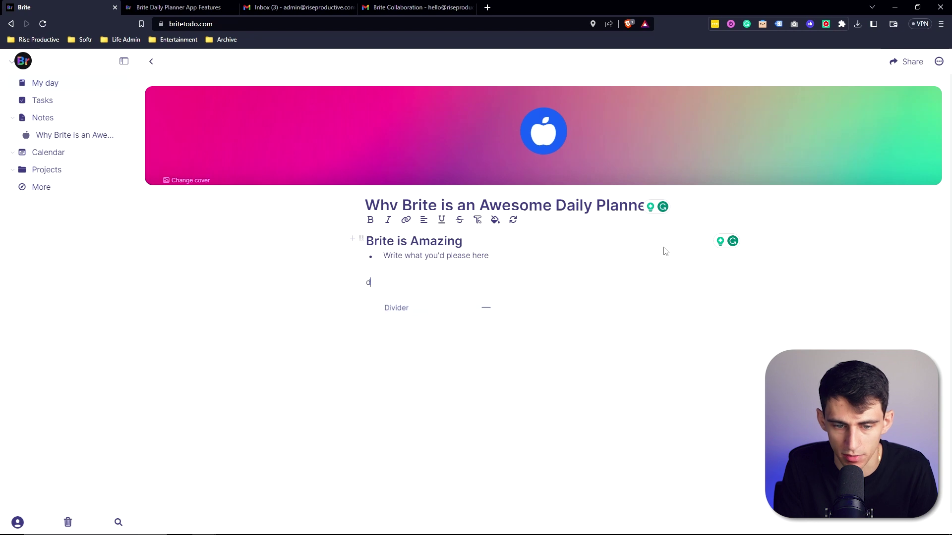
pyautogui.press('Return')
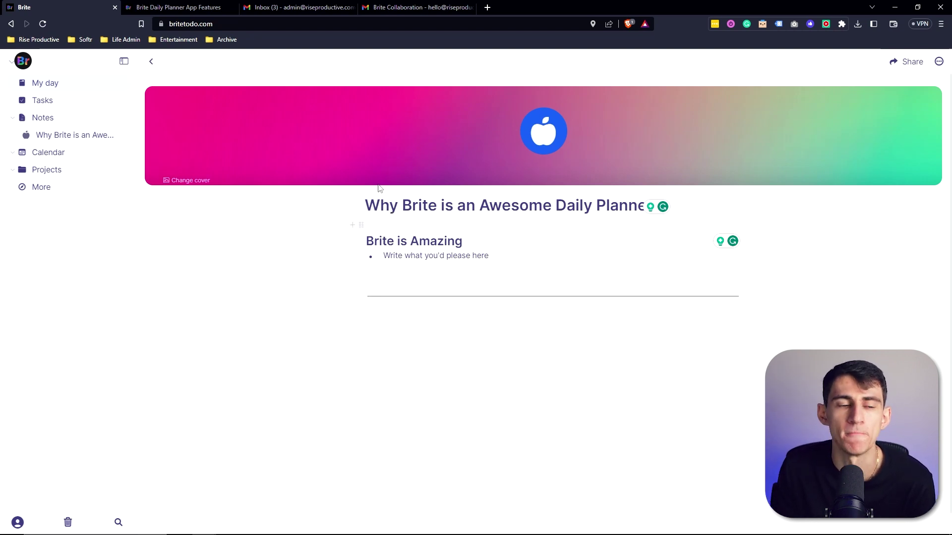
# - Start another blank note from the My day page and move Notes above My day in the navigation list
pyautogui.click(44, 83)
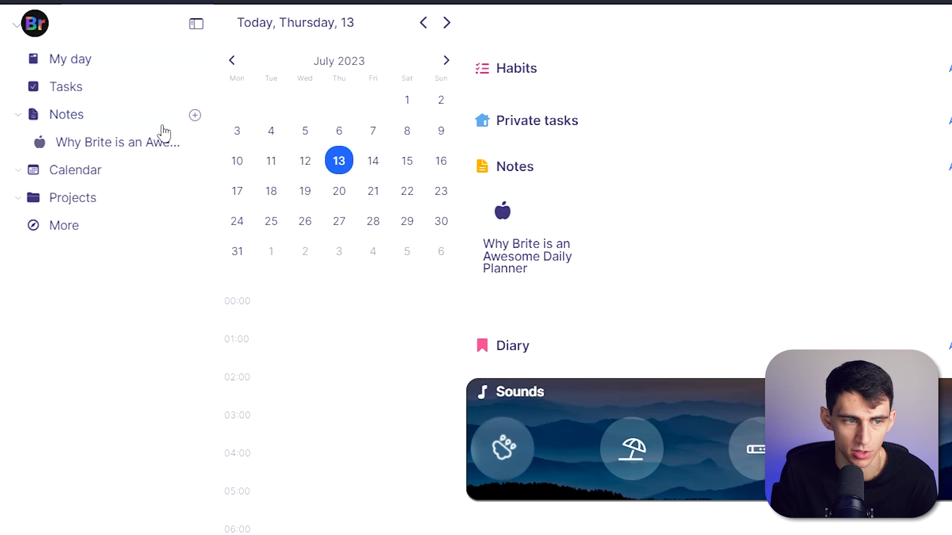
pyautogui.click(196, 116)
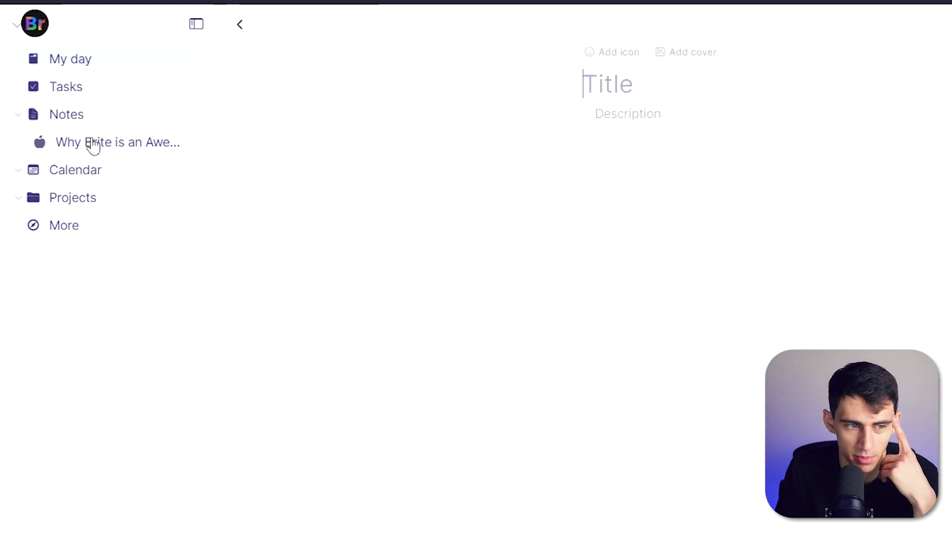
pyautogui.moveTo(97, 115); pyautogui.dragTo(88, 64)
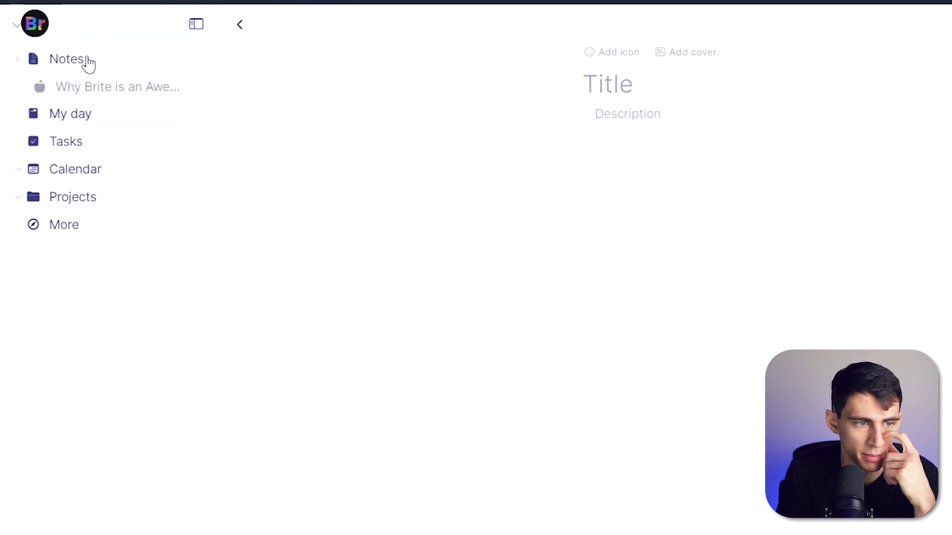
# - Move My day back above Notes in the navigation list and open the My day page
pyautogui.moveTo(58, 113); pyautogui.dragTo(71, 56)
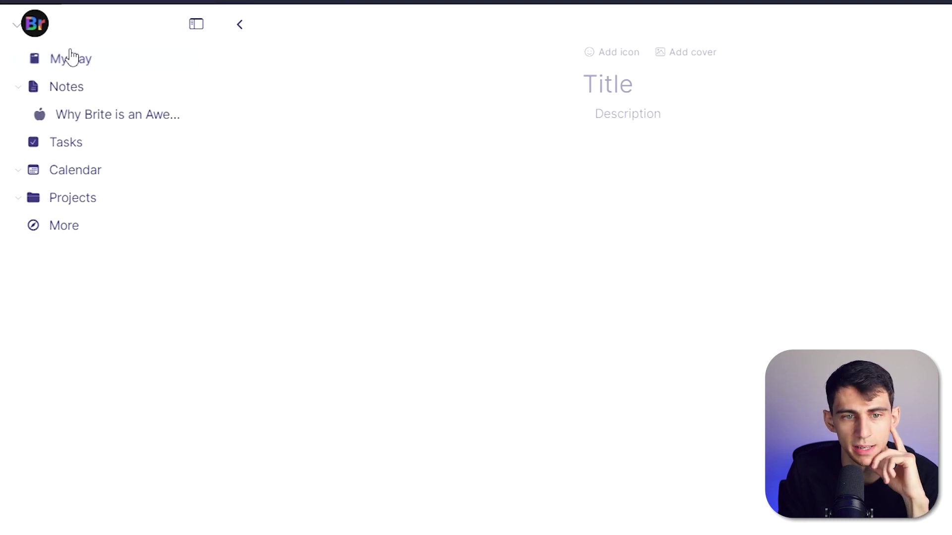
pyautogui.click(71, 56)
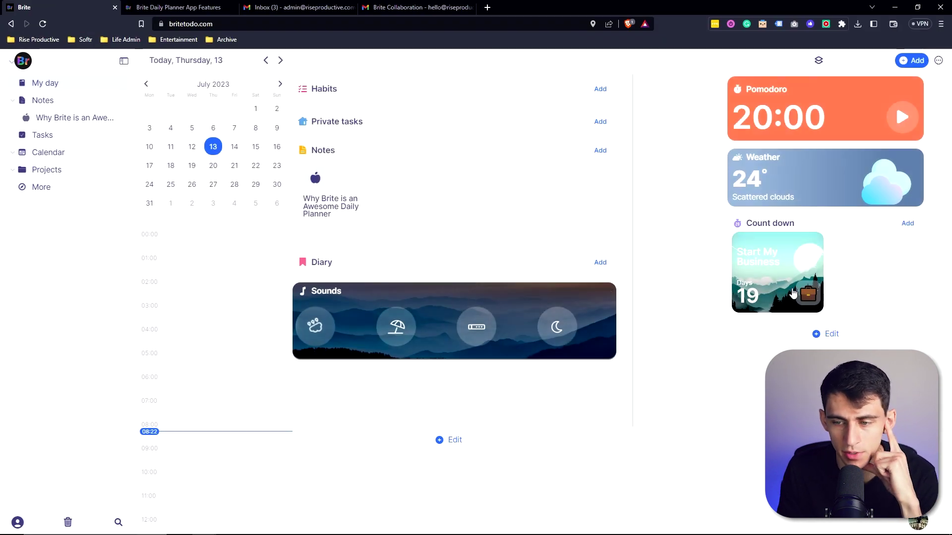
# - Add the Calendar widget to the My day sidebar, and view its new-event form without saving anything
pyautogui.click(825, 334)
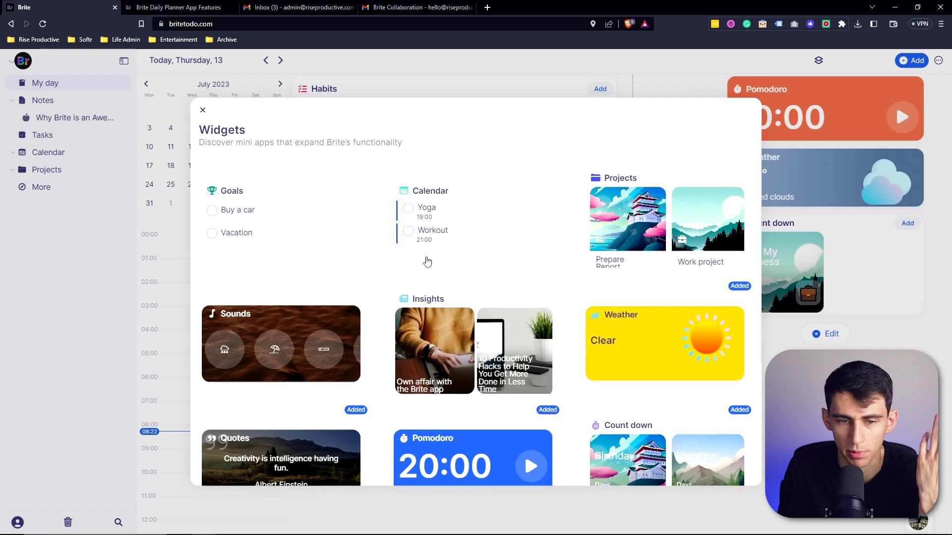
pyautogui.click(484, 224)
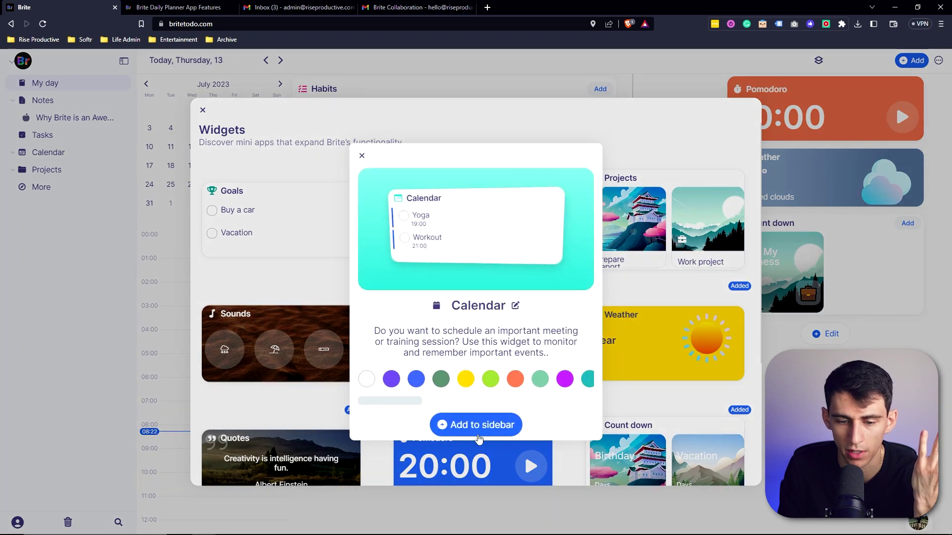
pyautogui.click(473, 427)
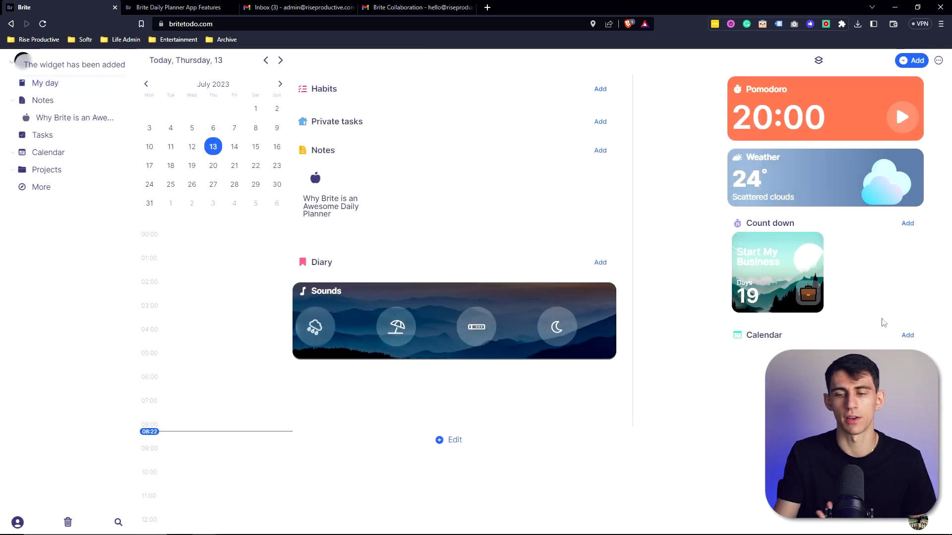
pyautogui.click(908, 336)
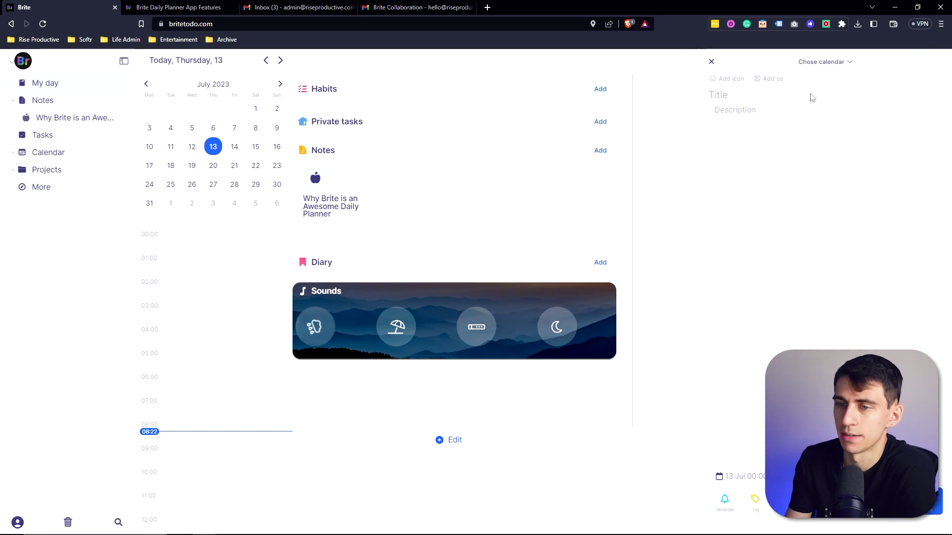
pyautogui.click(711, 61)
# - Connect the Google account's calendars on the Calendar page, granting Brite ToDo access, and hide the Akiflow Tasks calendar
pyautogui.click(64, 153)
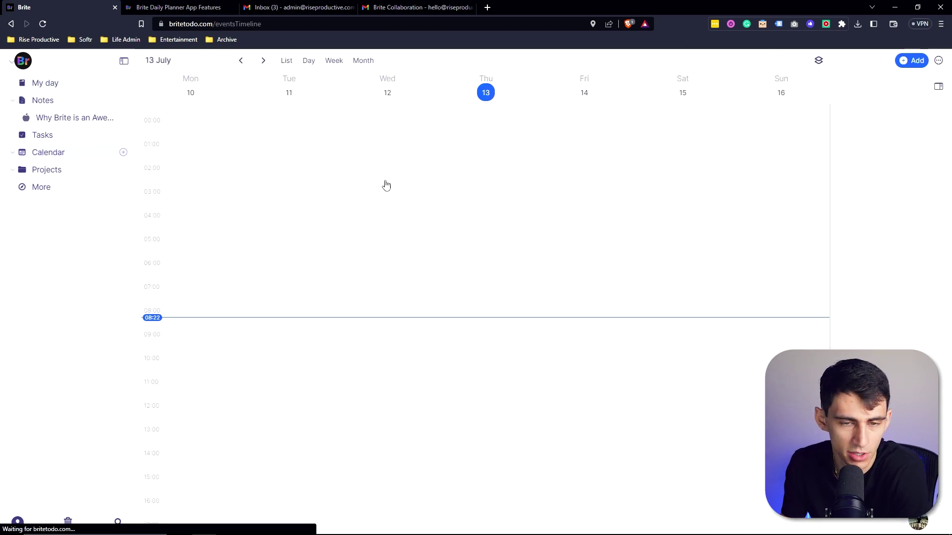
pyautogui.click(912, 61)
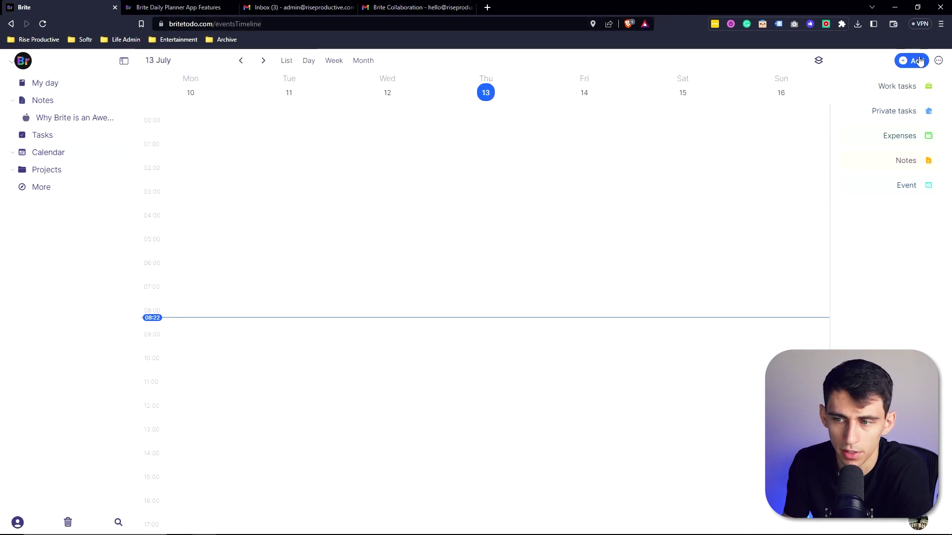
pyautogui.click(819, 60)
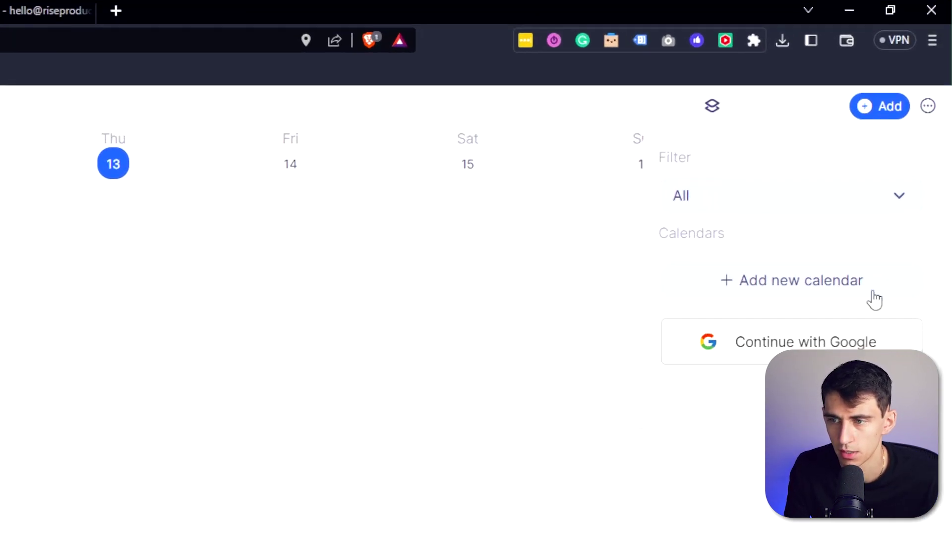
pyautogui.click(853, 280)
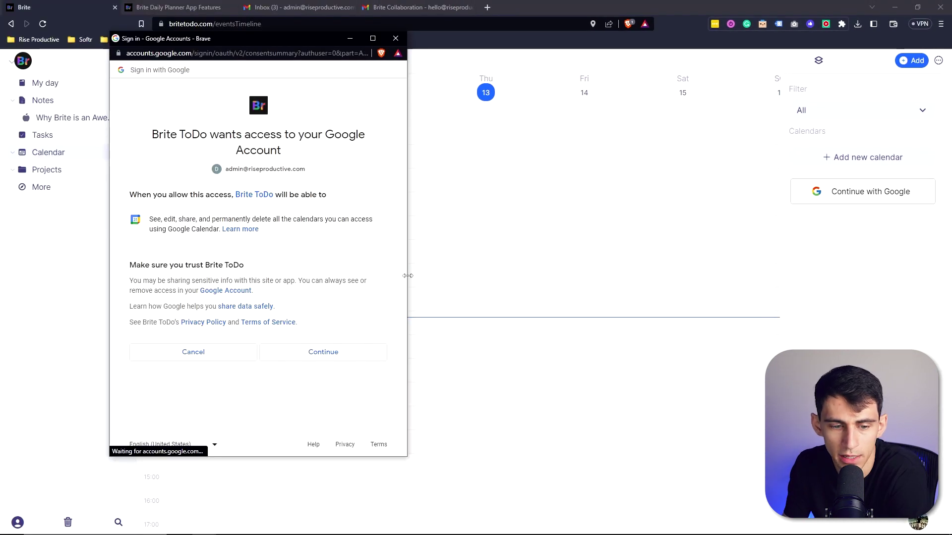
pyautogui.click(323, 352)
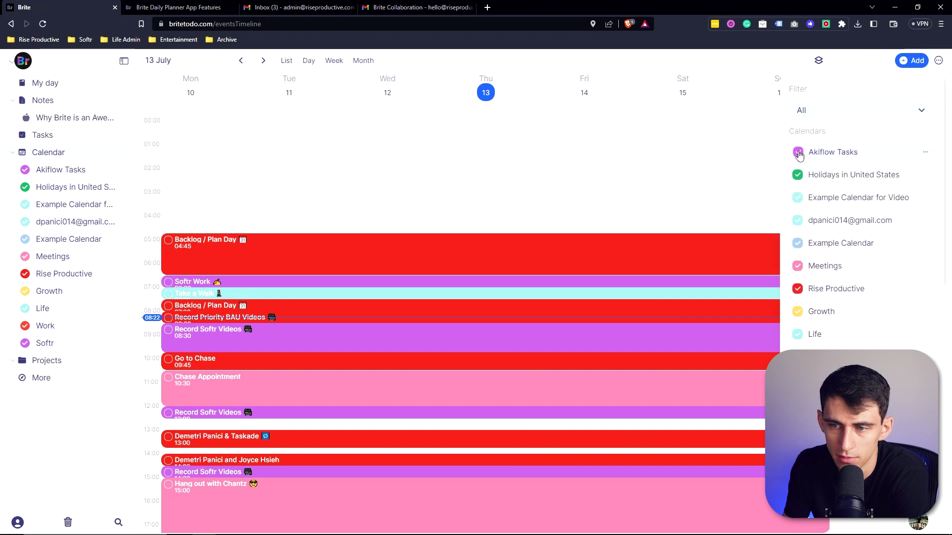
pyautogui.click(798, 153)
pyautogui.scroll(-2, 610, 227)
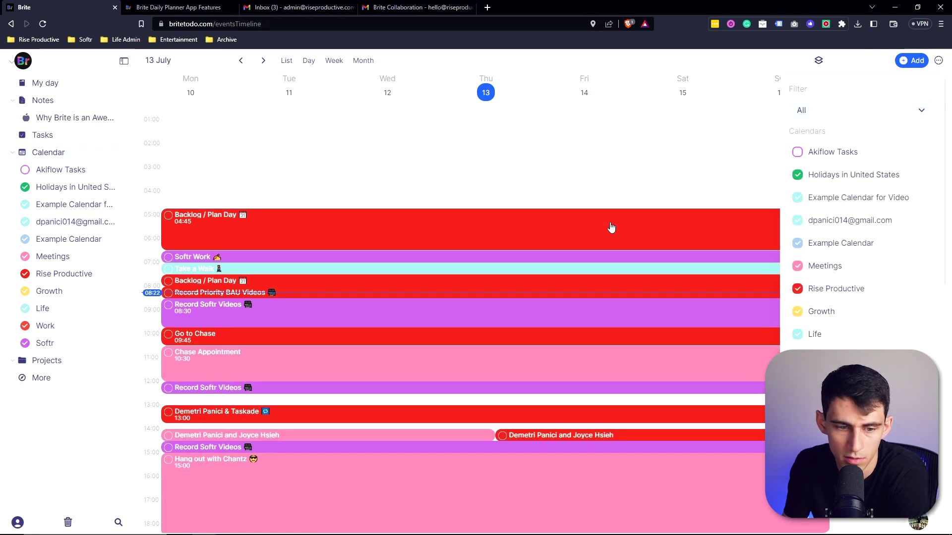
pyautogui.click(330, 512)
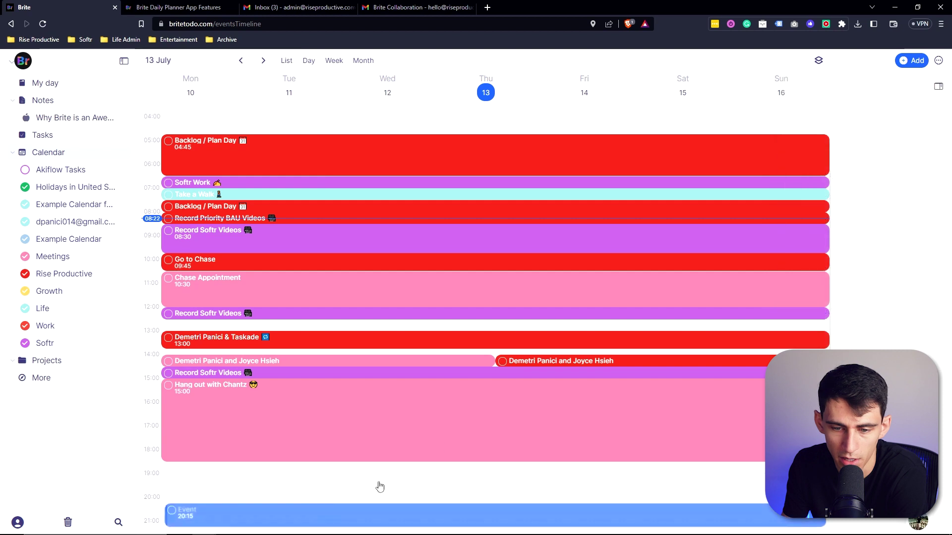
pyautogui.scroll(-2, 250, 416)
pyautogui.rightClick(250, 416)
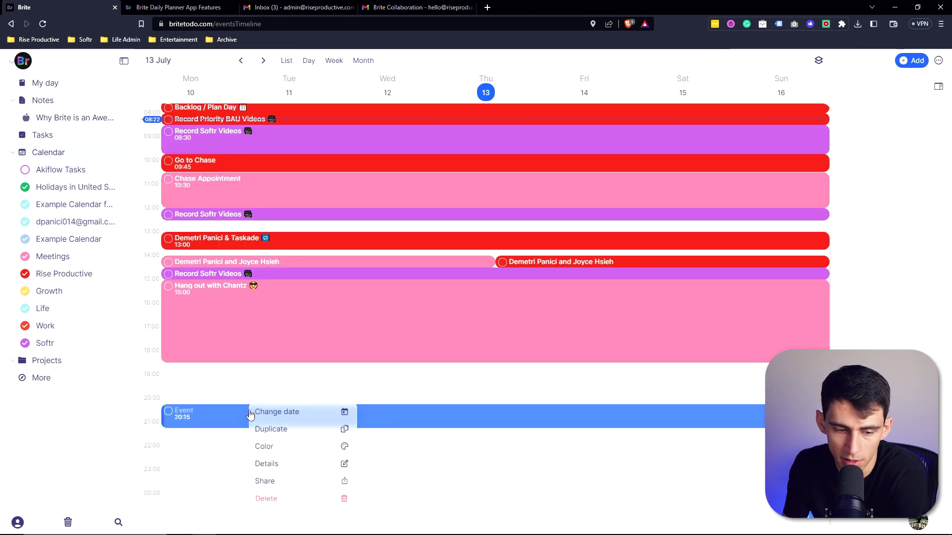
pyautogui.click(278, 504)
# - Create a 13 July event at 19:30 titled "Go to Bed" and move it to 18:45
pyautogui.click(259, 395)
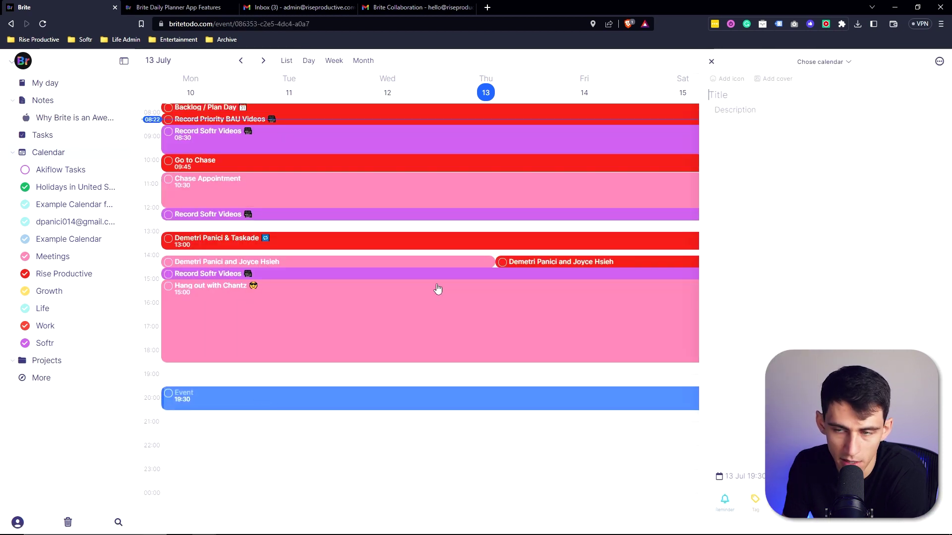
pyautogui.write('Go to Bed')
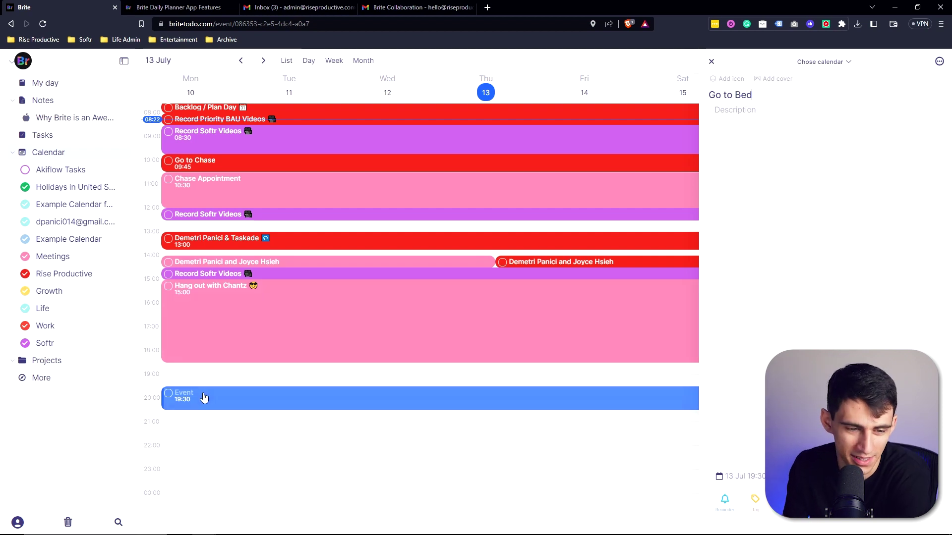
pyautogui.moveTo(203, 398); pyautogui.dragTo(204, 380)
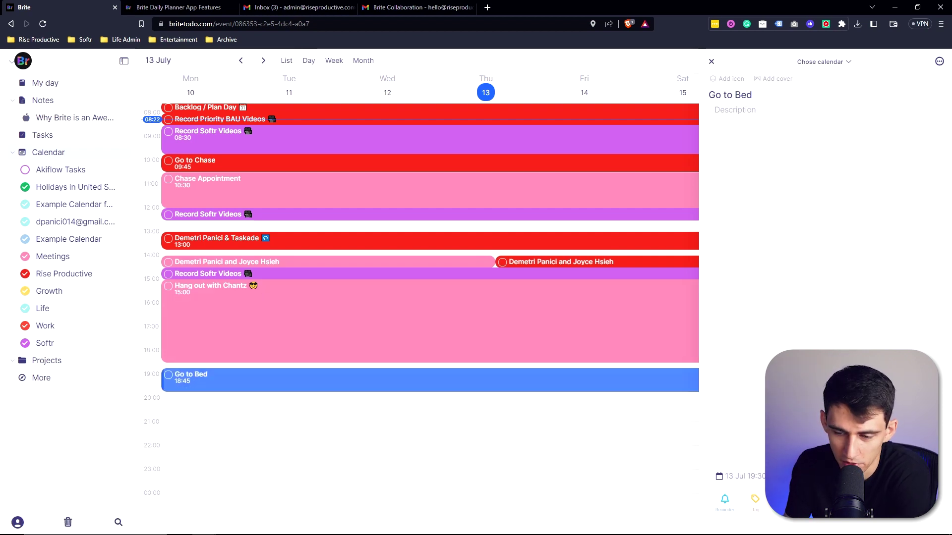
# - Examine the priority levels and repeat options of the Go to Bed event, leaving them unset
pyautogui.click(848, 501)
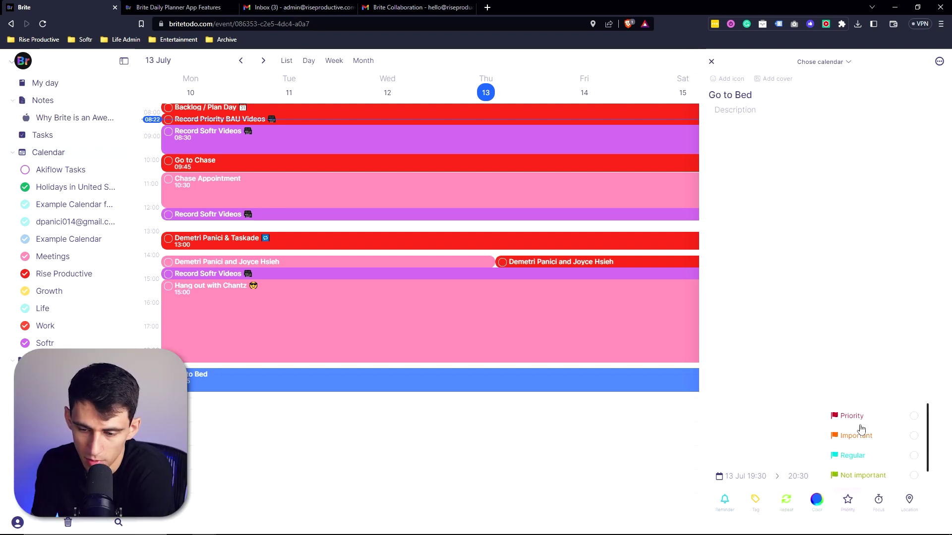
pyautogui.click(786, 512)
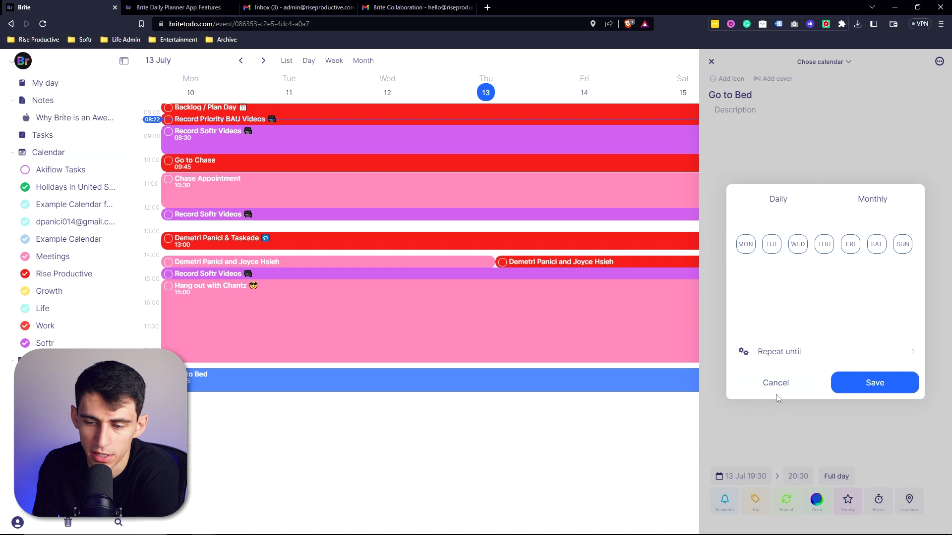
pyautogui.click(783, 385)
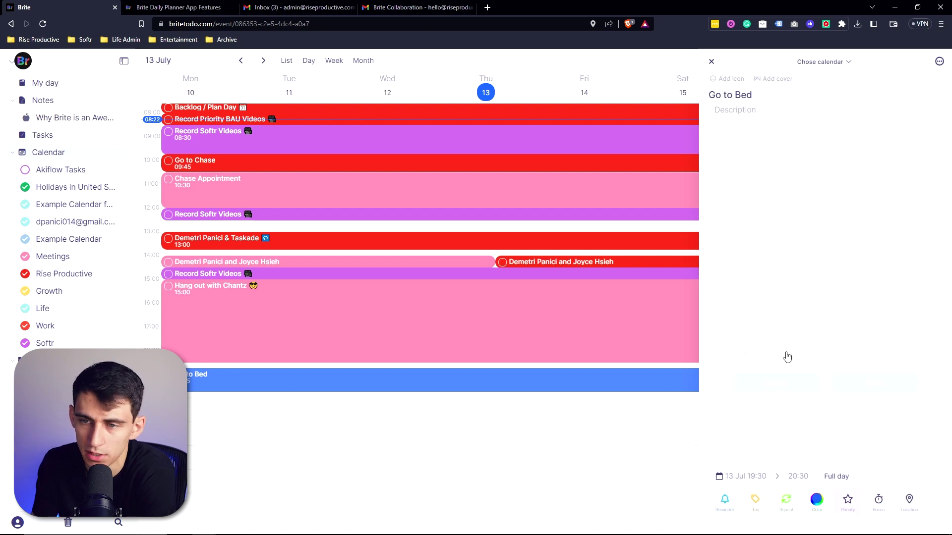
# - Add the teal mountain landscape cover to the Go to Bed event and try its focus timer
pyautogui.click(783, 79)
pyautogui.click(480, 272)
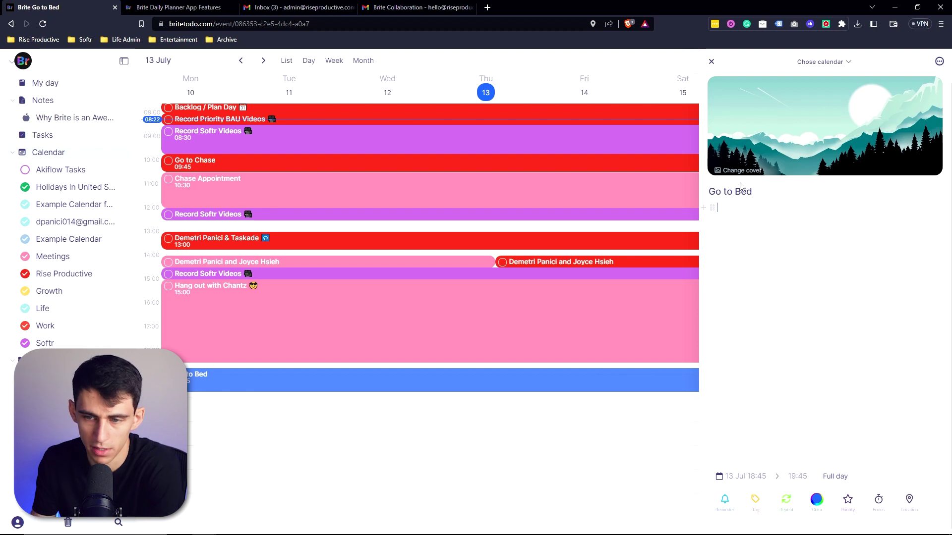
pyautogui.click(863, 497)
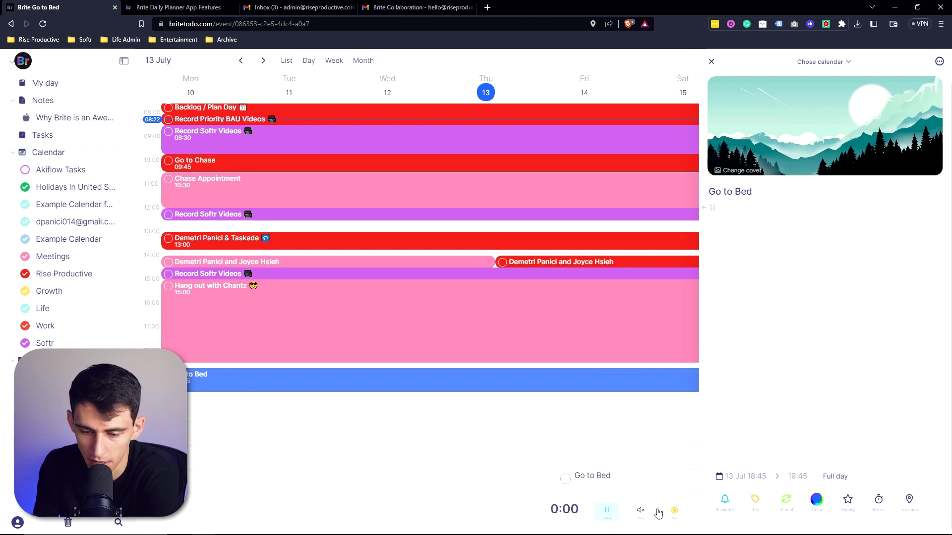
pyautogui.click(673, 513)
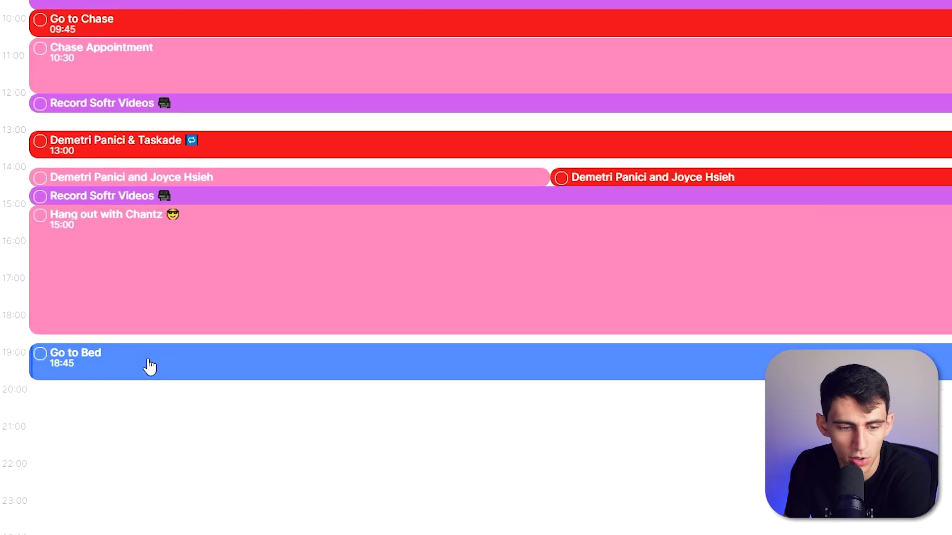
# - Delete the Go to Bed event from the calendar
pyautogui.rightClick(238, 382)
pyautogui.click(285, 381)
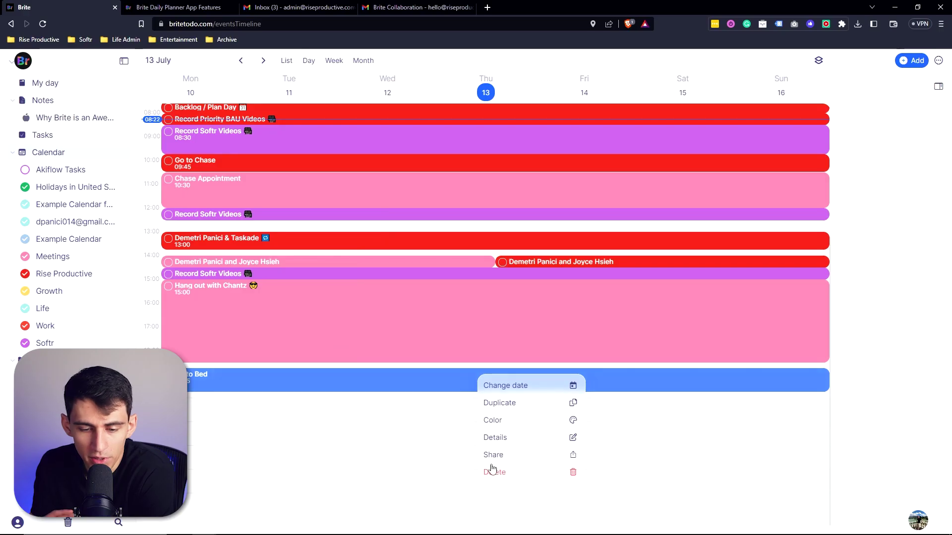
pyautogui.click(547, 499)
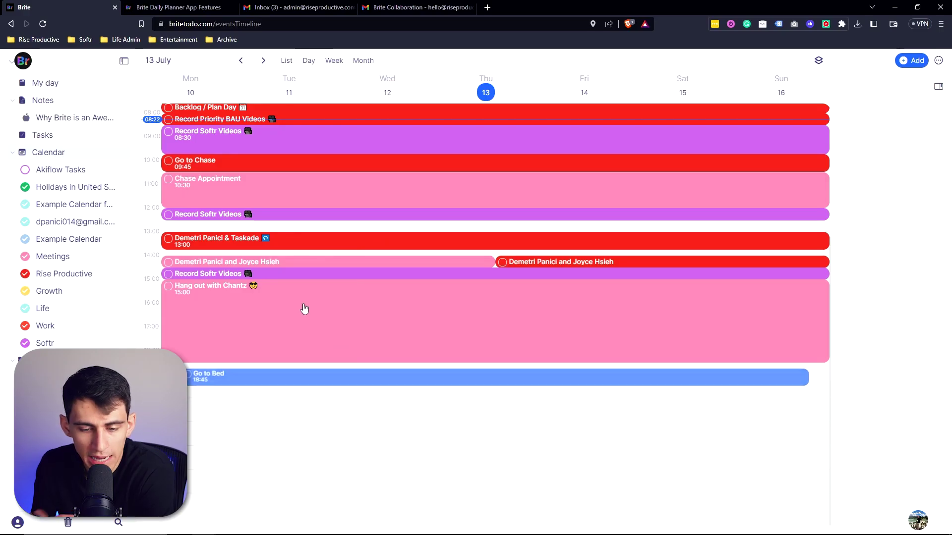
# - Save an untitled 13 July event from 00:00 to 01:00 in the Meetings calendar, using the My day Calendar widget
pyautogui.click(33, 81)
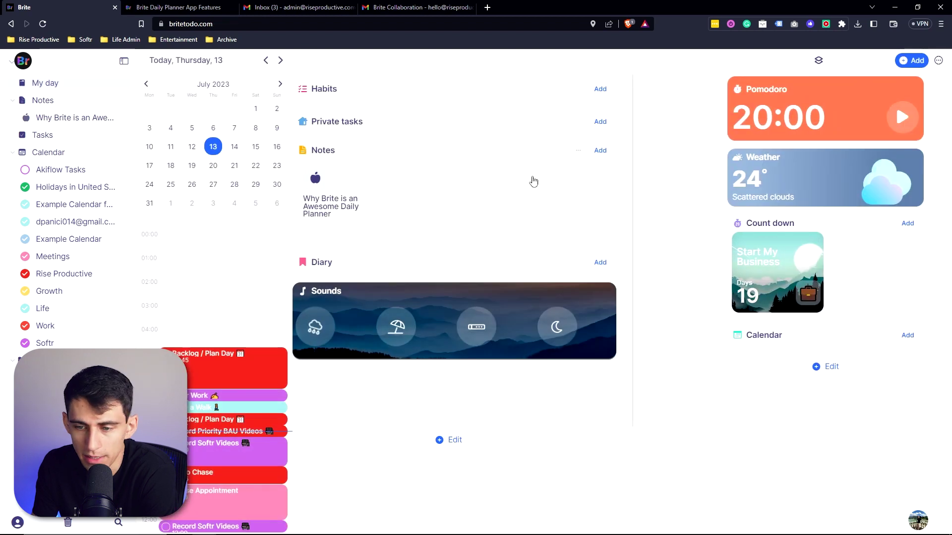
pyautogui.click(907, 335)
pyautogui.click(821, 62)
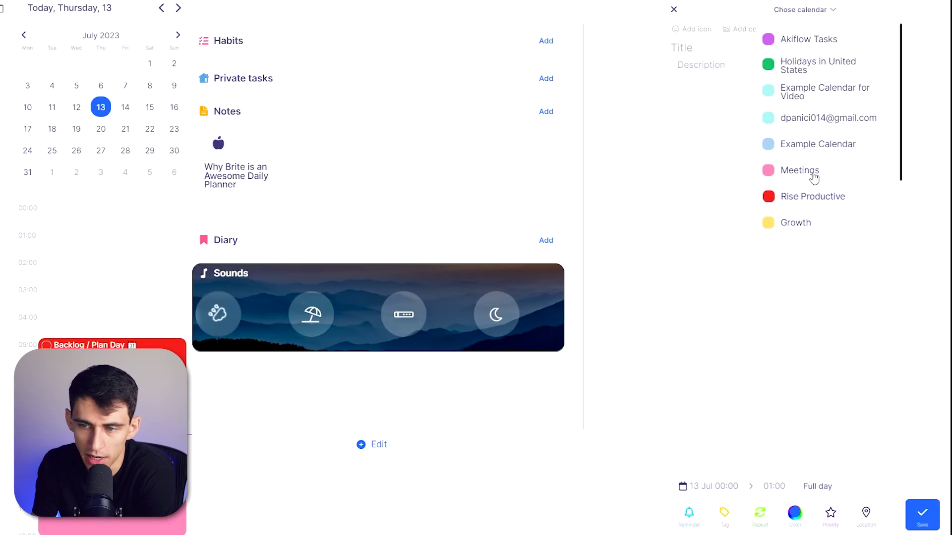
pyautogui.click(799, 171)
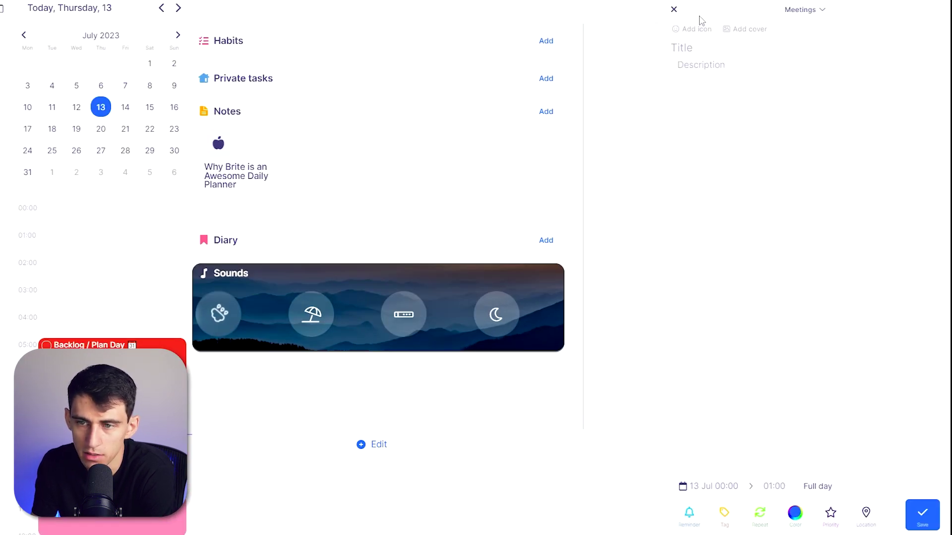
pyautogui.click(922, 514)
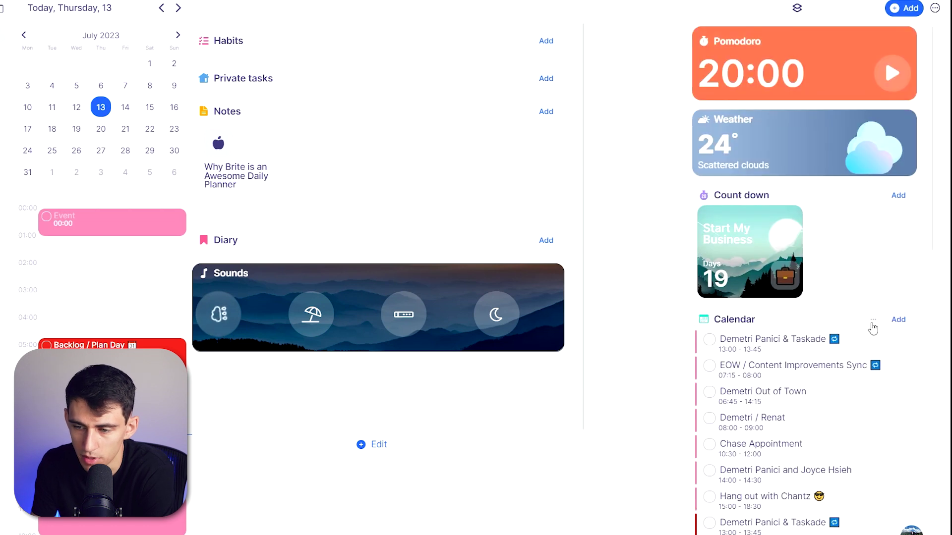
# - Try to change the color of the My day Calendar widget to purple
pyautogui.click(873, 328)
pyautogui.click(840, 326)
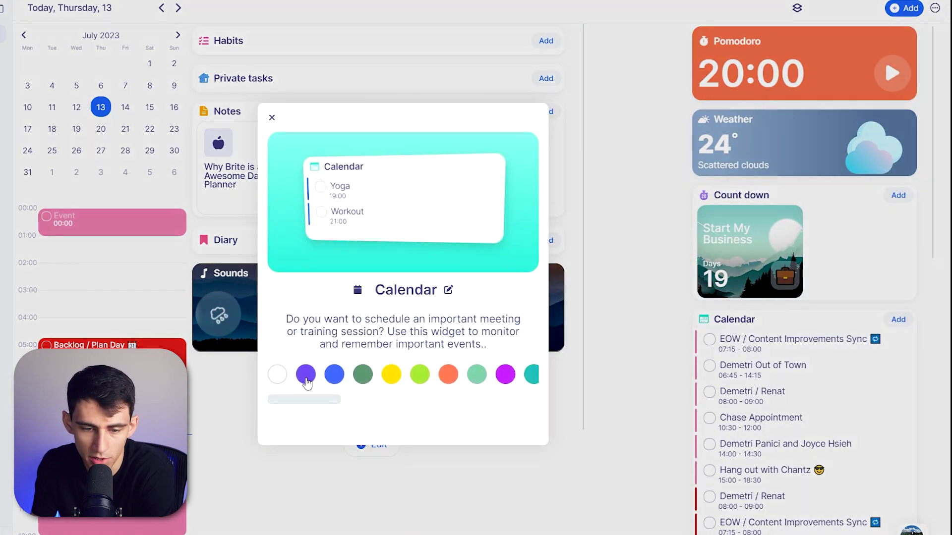
pyautogui.click(306, 376)
# - Rename the Calendar widget in the My day sidebar to "Meetings"
pyautogui.click(855, 323)
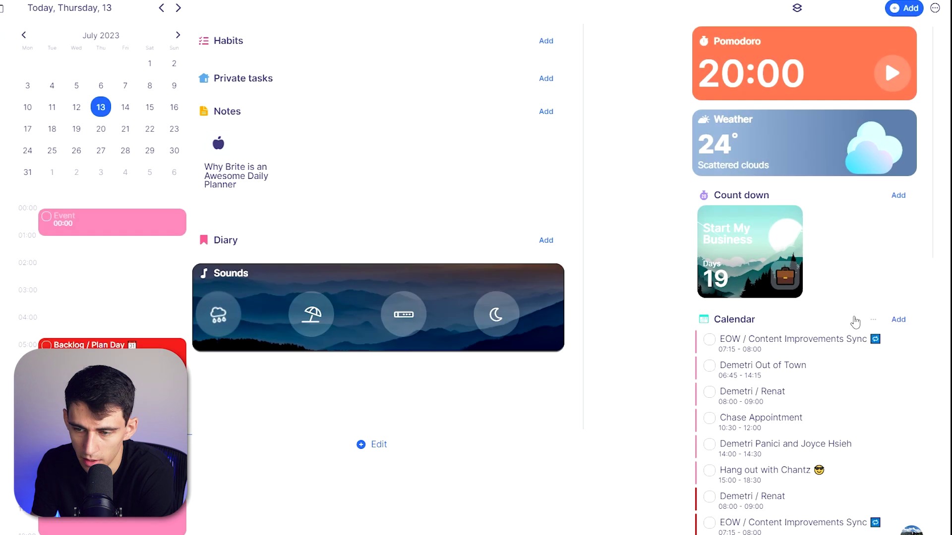
pyautogui.click(736, 328)
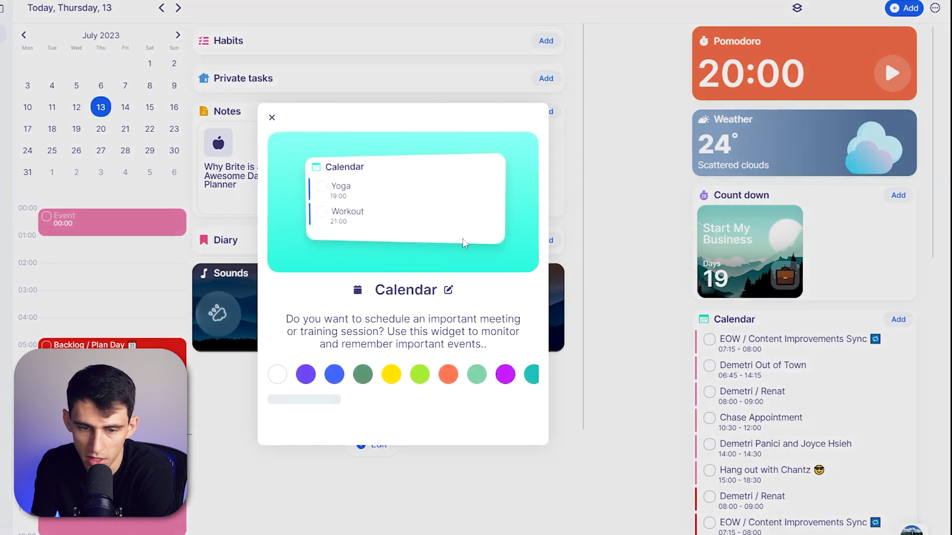
pyautogui.click(435, 291)
pyautogui.write('MEe')
pyautogui.press('BackSpace')
pyautogui.press('BackSpace')
pyautogui.write('eetings')
pyautogui.press('Return')
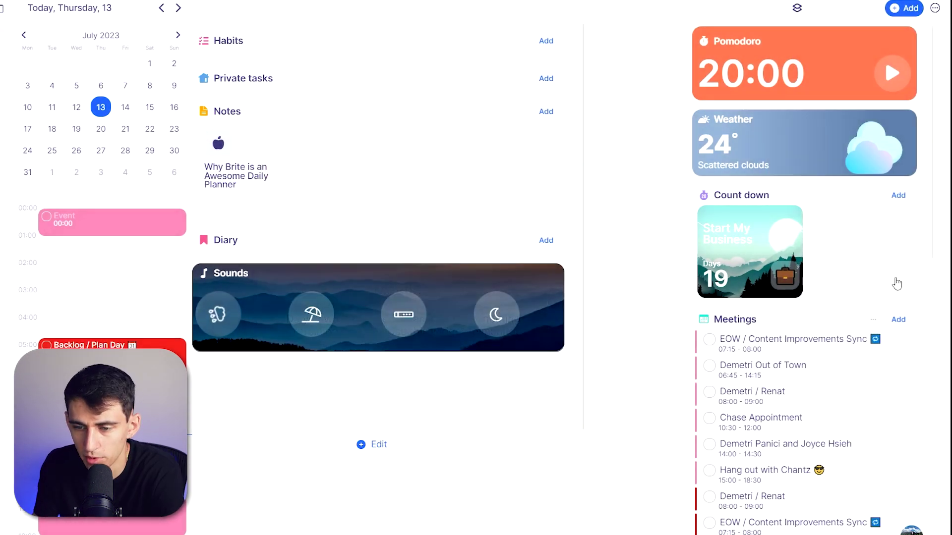
pyautogui.scroll(-2, 829, 304)
pyautogui.scroll(2, 773, 326)
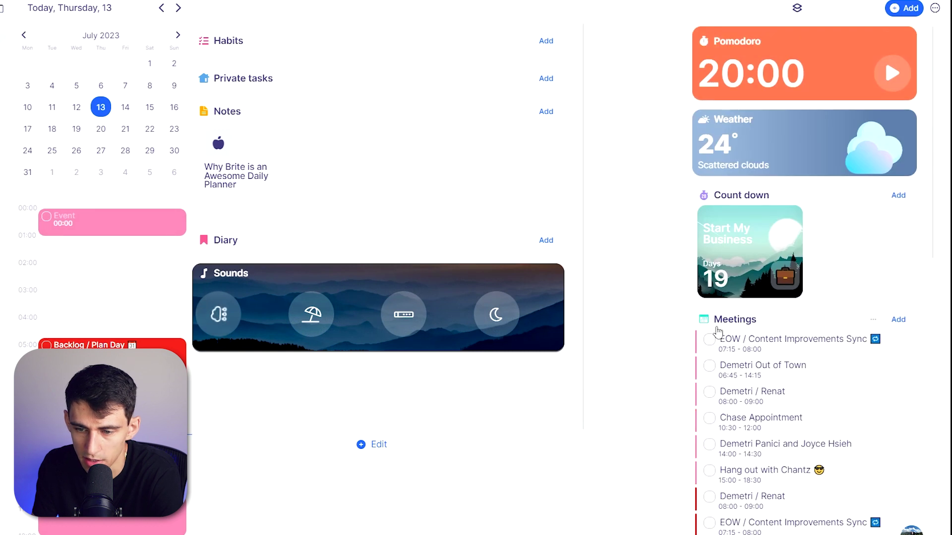
pyautogui.scroll(-1, 852, 287)
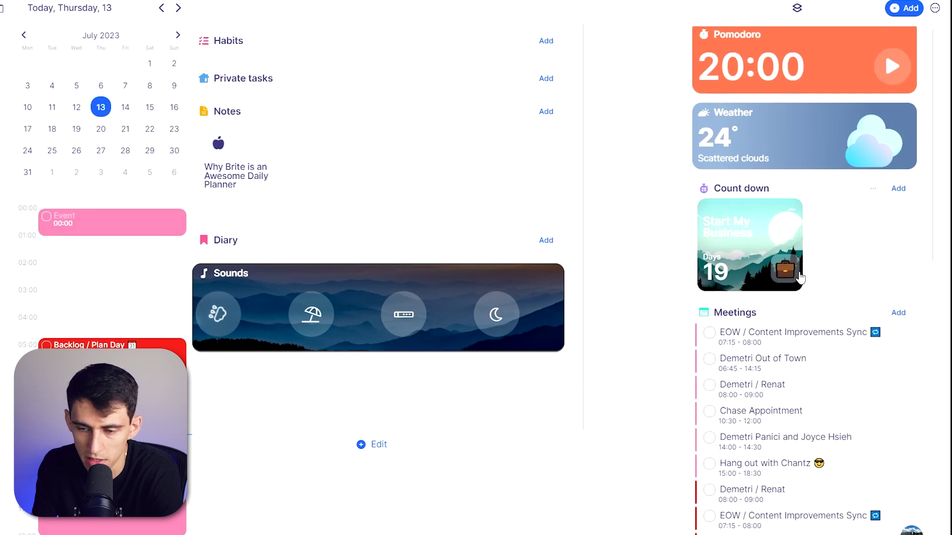
# - View the Meetings widget's detailed calendar, including its Week layout, and close it
pyautogui.click(873, 268)
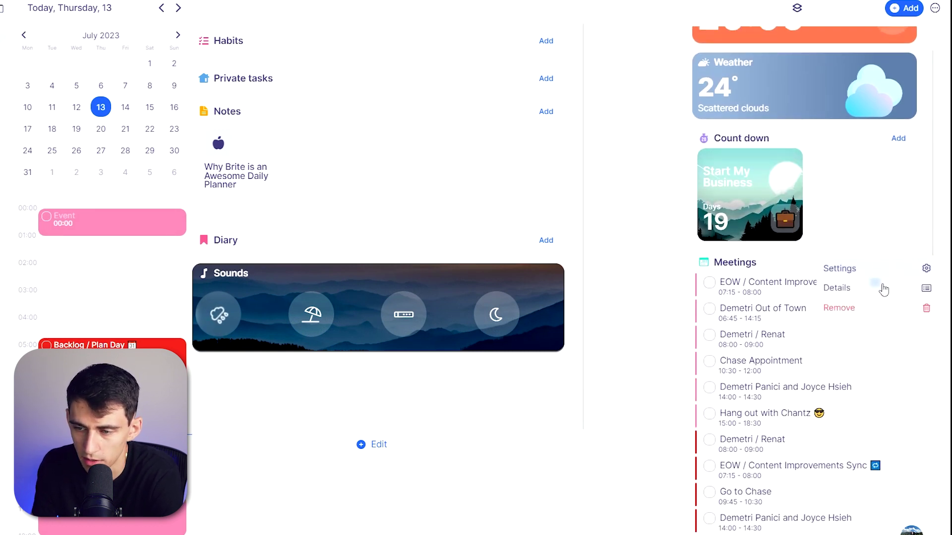
pyautogui.click(883, 291)
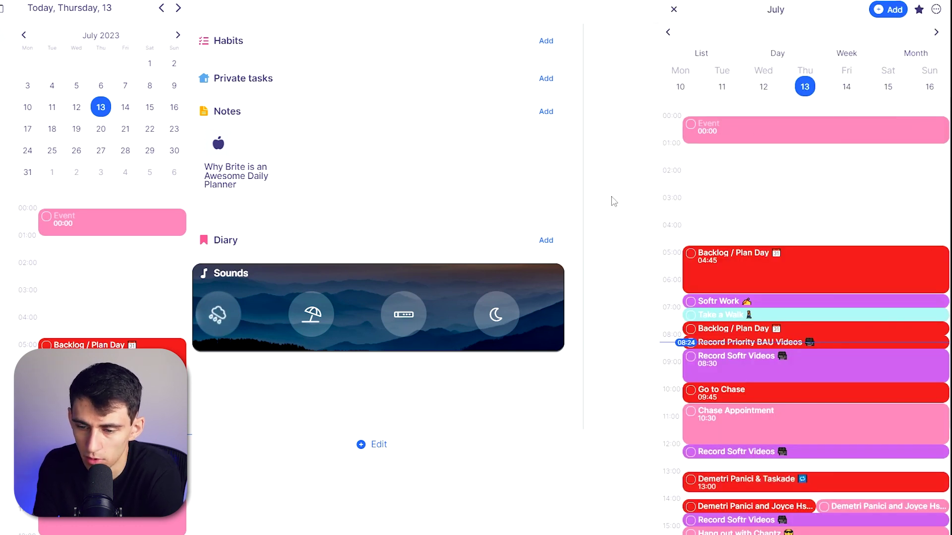
pyautogui.click(675, 9)
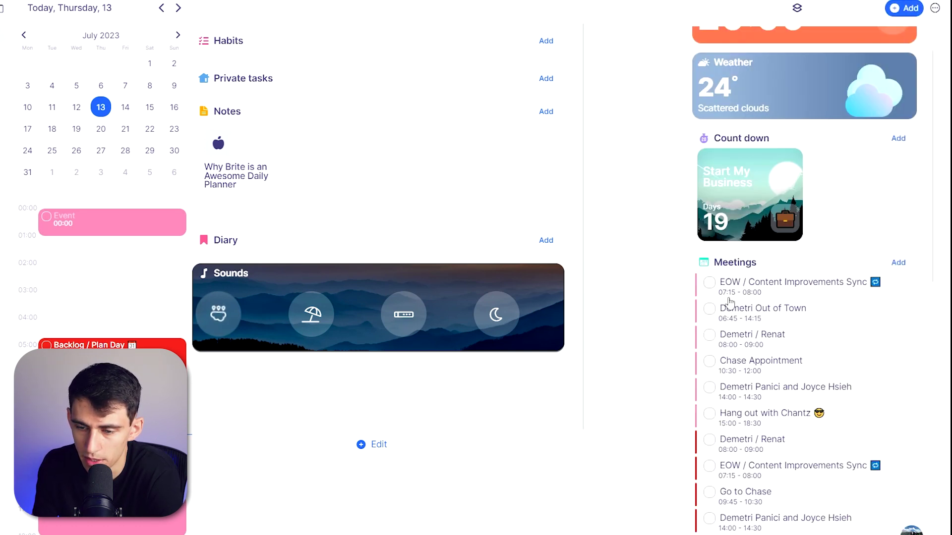
pyautogui.click(845, 270)
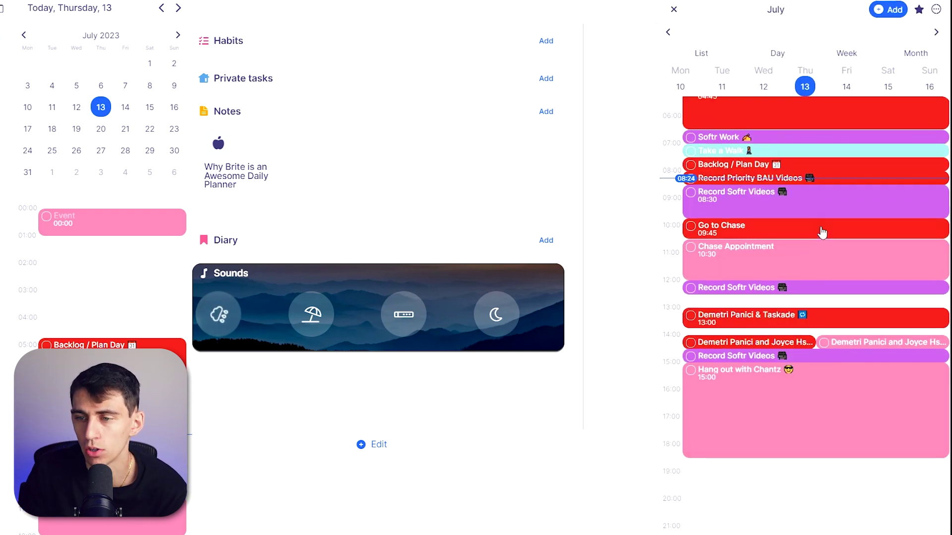
pyautogui.click(847, 52)
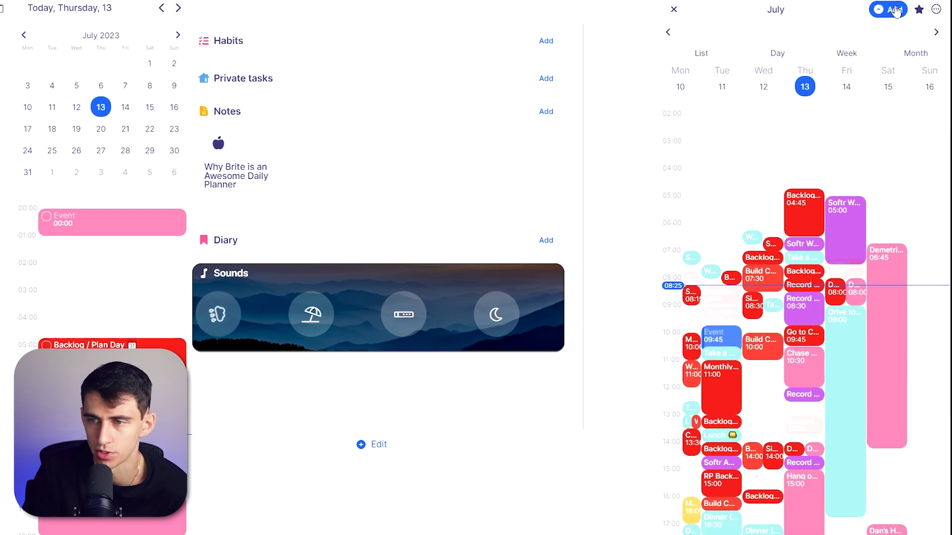
pyautogui.click(674, 10)
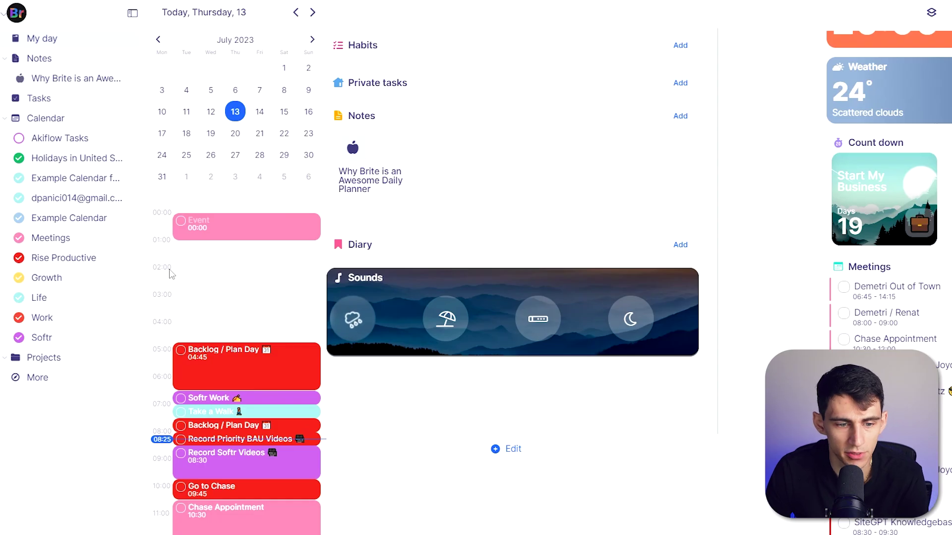
# - Remove the Meetings widget from the My day sidebar
pyautogui.scroll(-2, 285, 256)
pyautogui.scroll(-4, 285, 255)
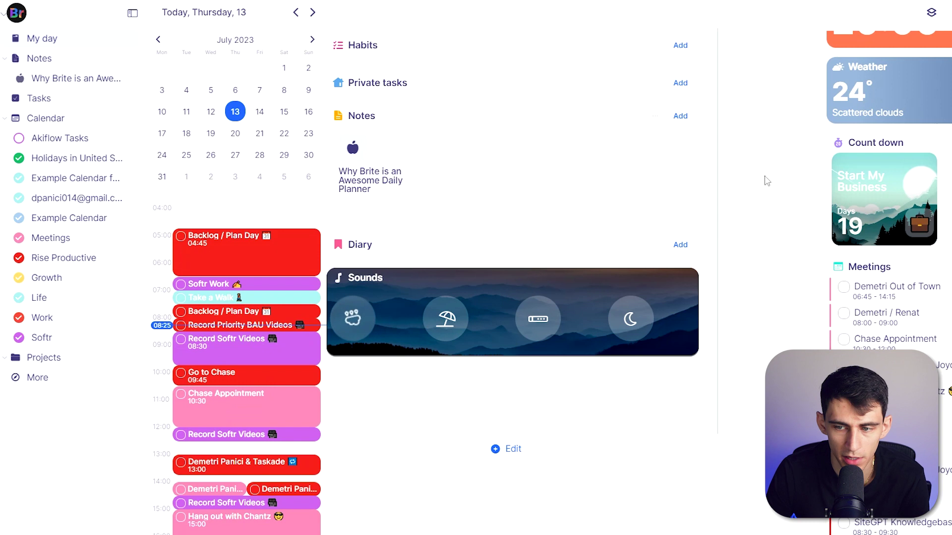
pyautogui.rightClick(880, 286)
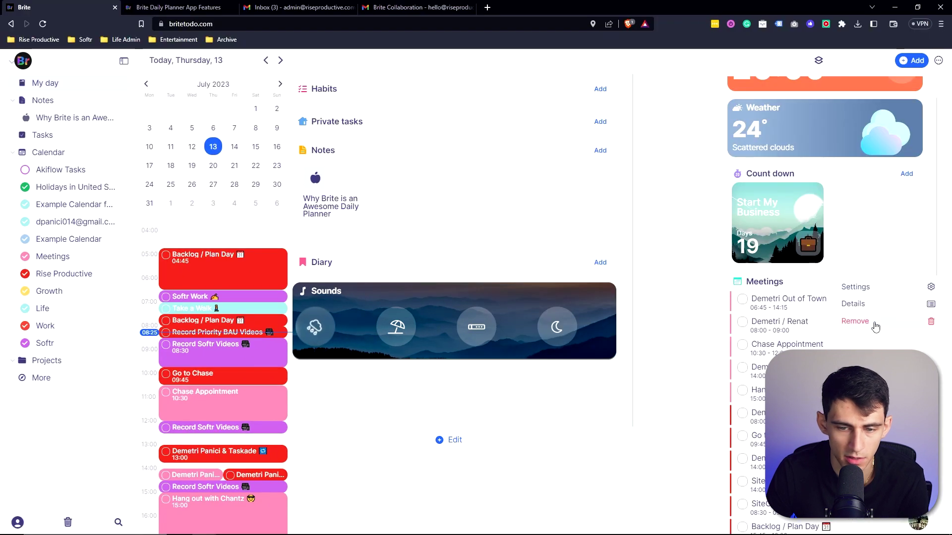
pyautogui.click(855, 321)
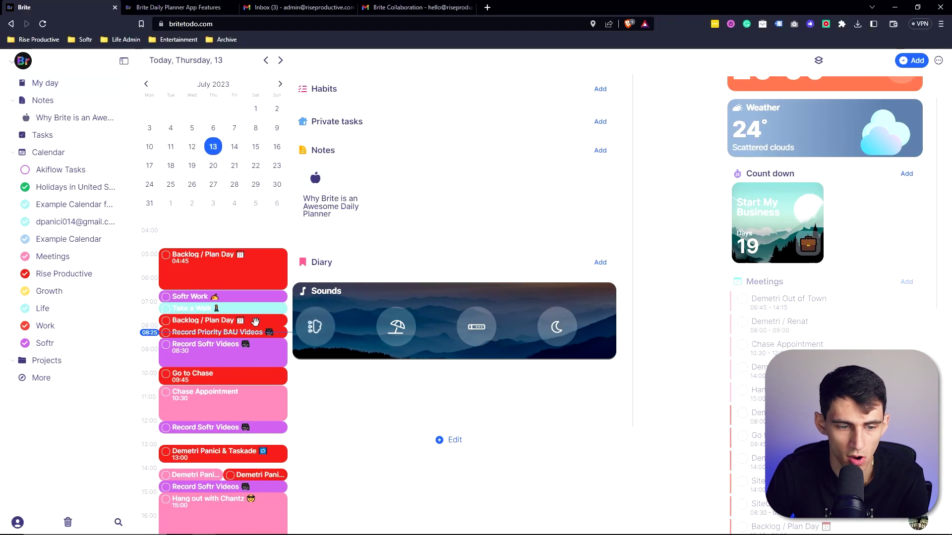
pyautogui.scroll(4, 193, 363)
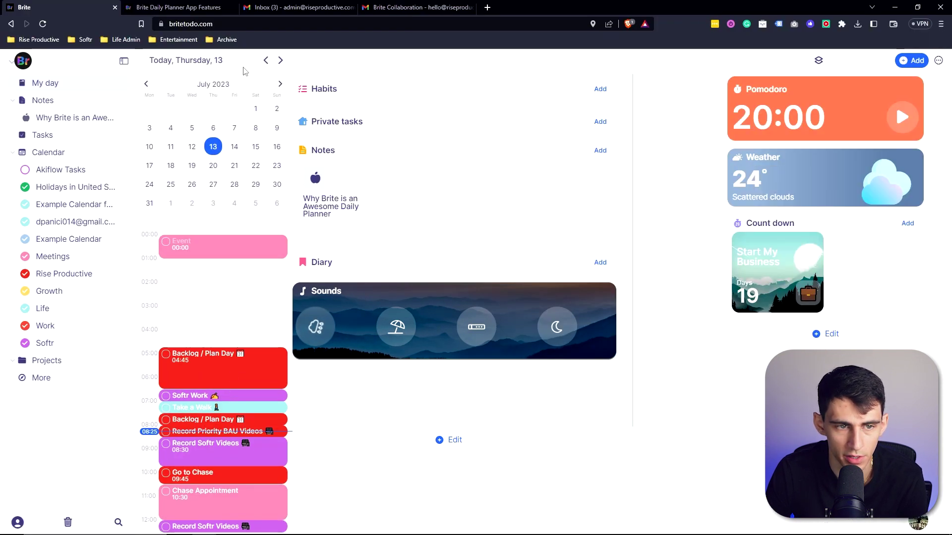
# - Browse the My day planner for 14 July and 19 August 2023, and return to today, 13 July
pyautogui.click(235, 146)
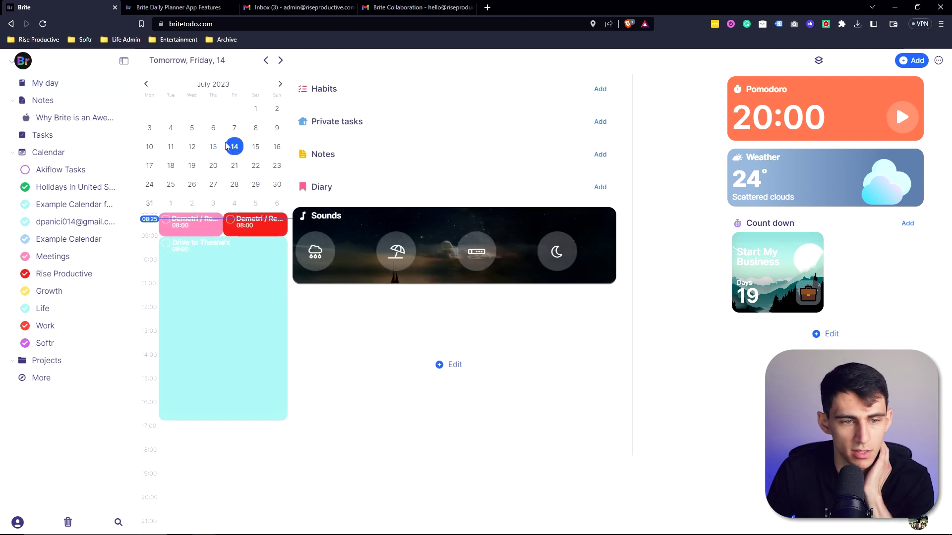
pyautogui.click(218, 148)
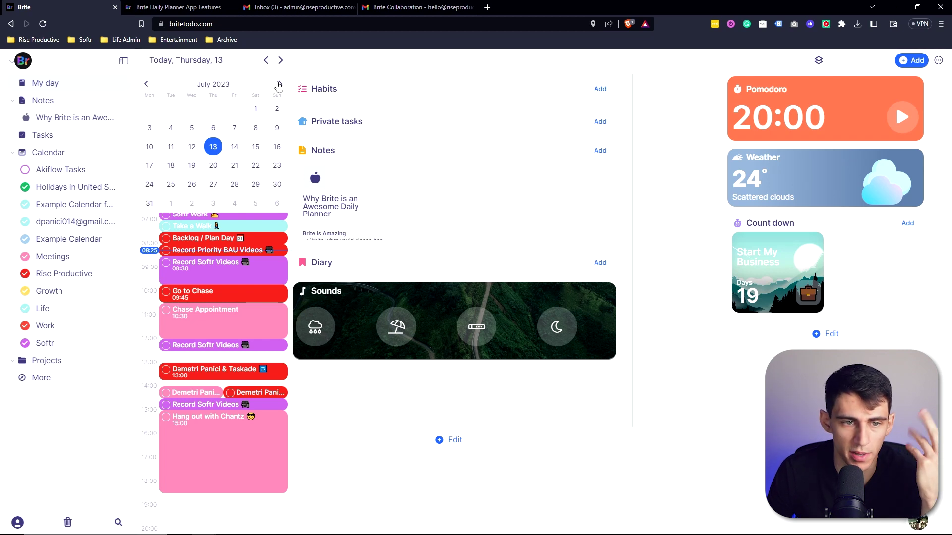
pyautogui.click(278, 84)
pyautogui.click(257, 146)
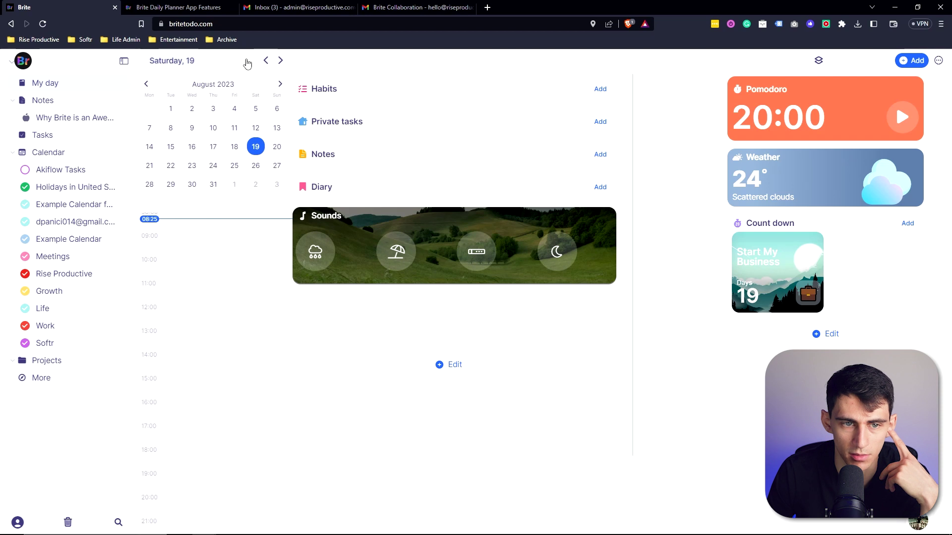
pyautogui.click(265, 60)
pyautogui.click(265, 60)
pyautogui.click(265, 60)
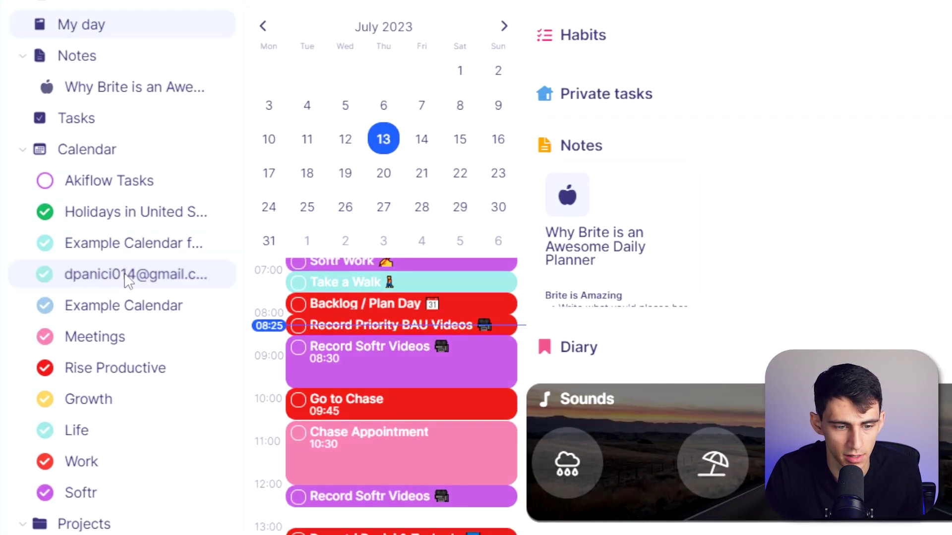
# - Turn off the calendar named after the Gmail address and collapse the list of calendars
pyautogui.click(126, 87)
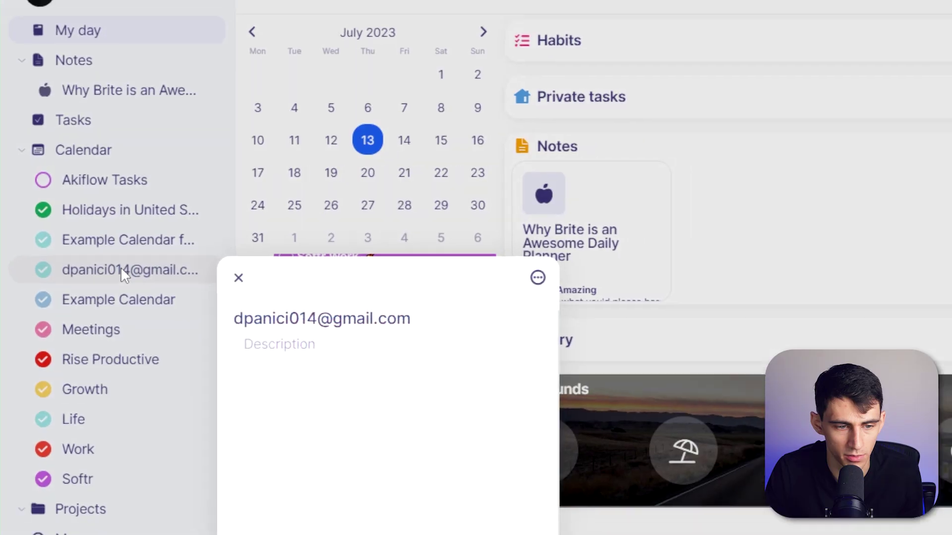
pyautogui.click(43, 274)
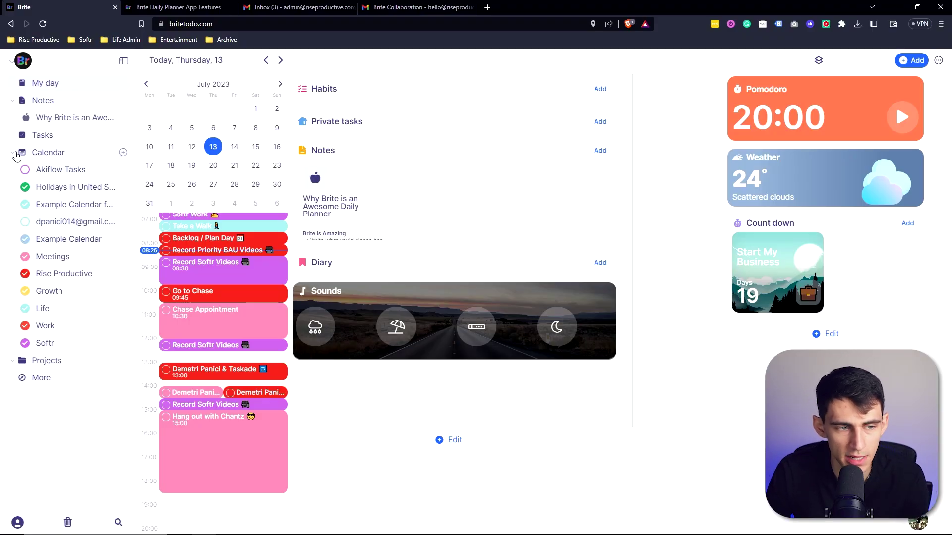
pyautogui.click(17, 155)
# - Move Habits out of the additional navigation items to sit between Calendar and Projects
pyautogui.click(48, 188)
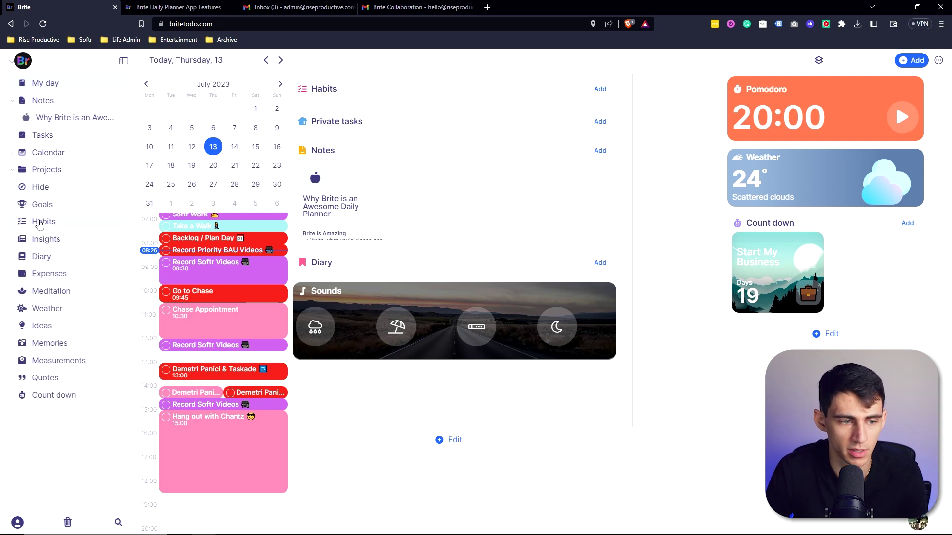
pyautogui.click(41, 187)
pyautogui.click(40, 188)
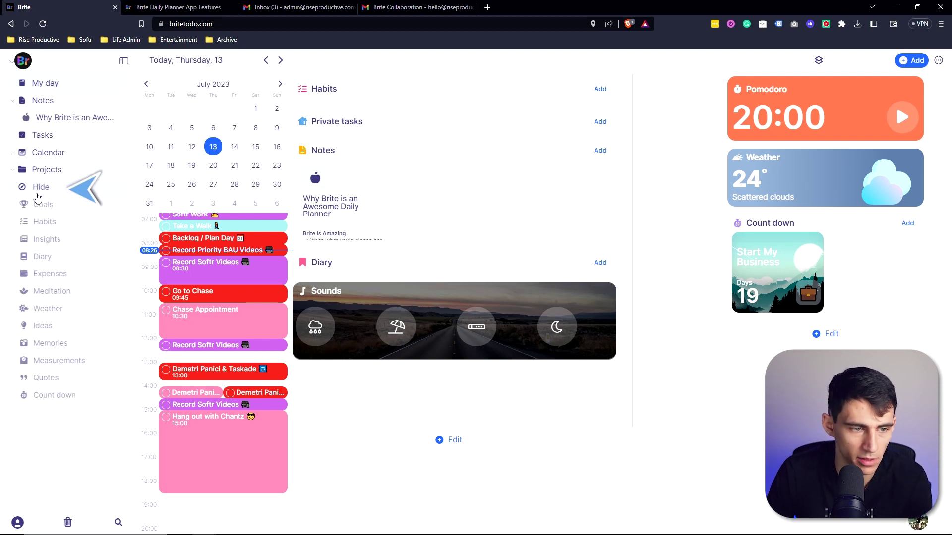
pyautogui.moveTo(44, 228); pyautogui.dragTo(49, 145)
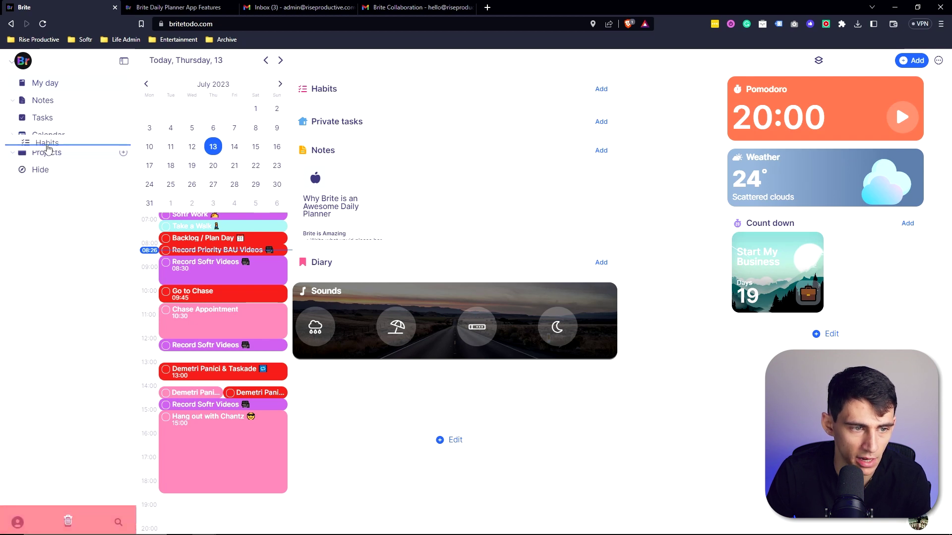
pyautogui.click(46, 152)
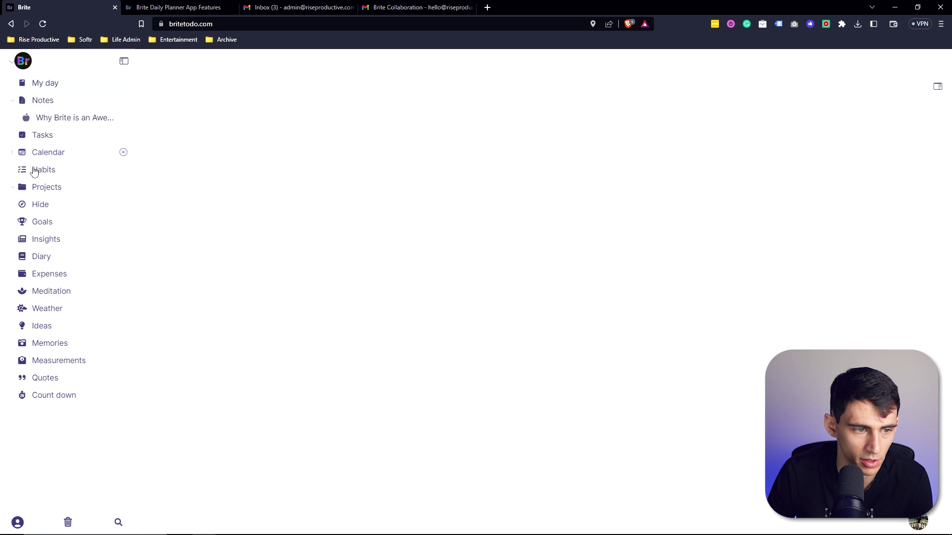
# - Open the Habits page, collapse the additional navigation items and start a new habit from the Read a book preset
pyautogui.click(33, 172)
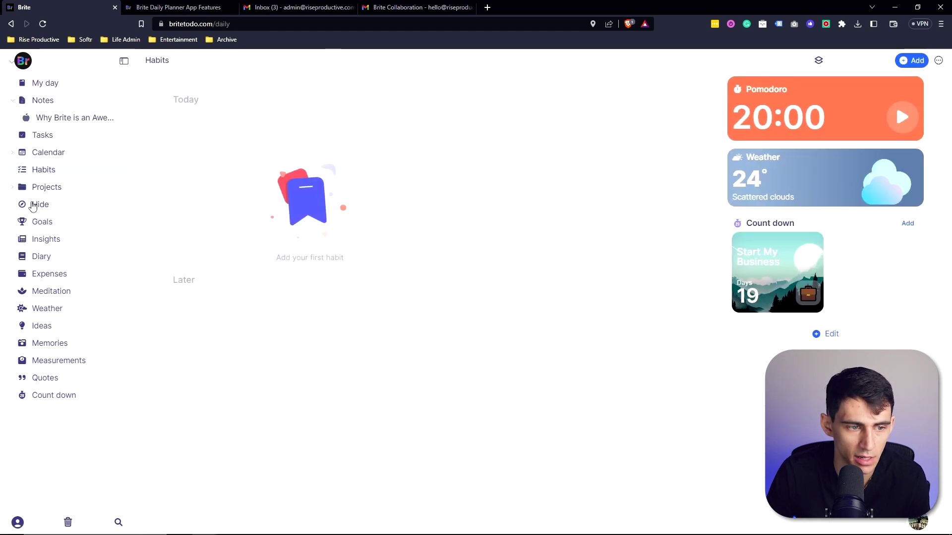
pyautogui.click(37, 206)
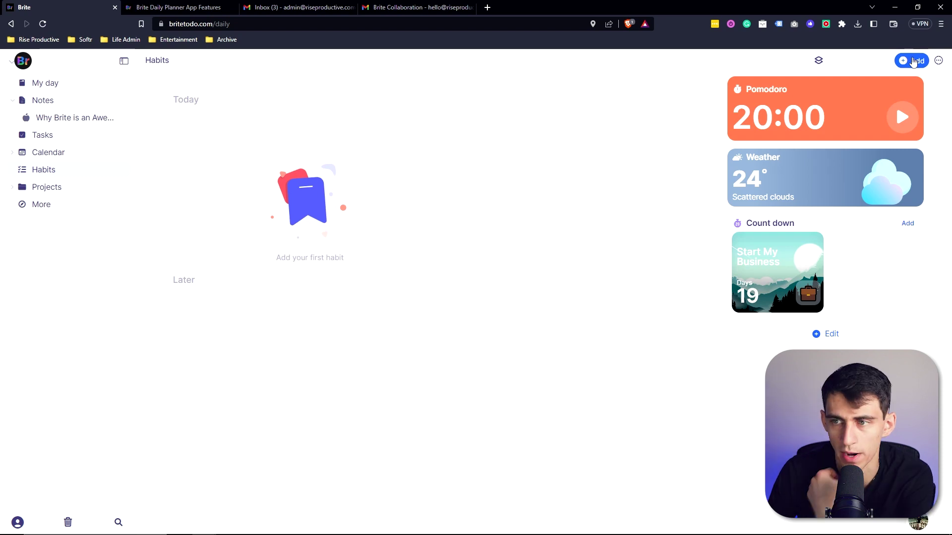
pyautogui.click(911, 60)
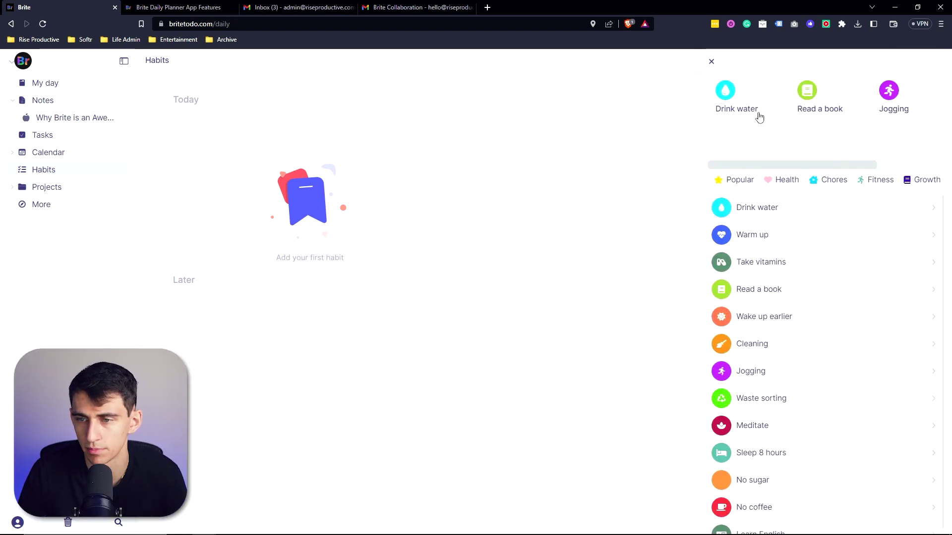
pyautogui.scroll(-1, 814, 222)
pyautogui.scroll(1, 803, 203)
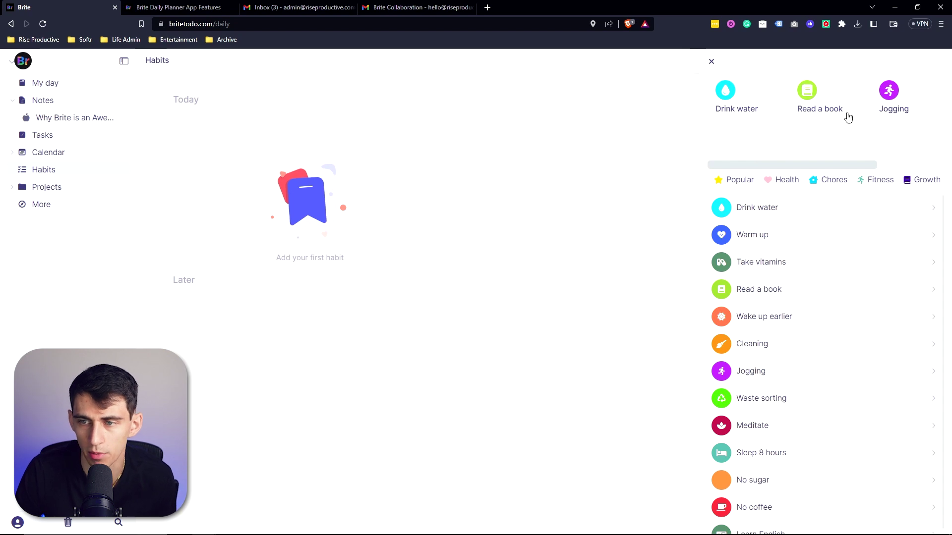
pyautogui.click(819, 99)
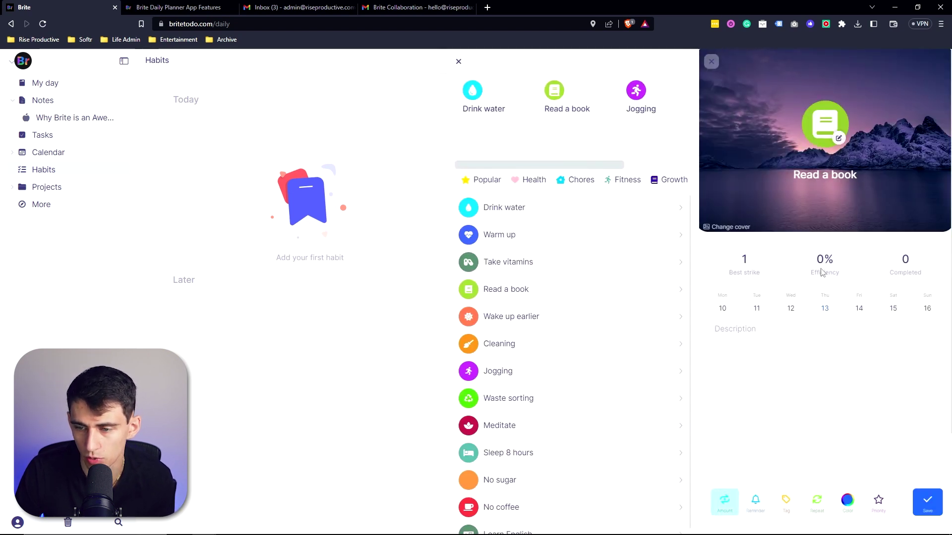
# - Set the Read a book habit to repeat on Monday, Wednesday and Friday, and save it
pyautogui.click(813, 503)
pyautogui.click(772, 244)
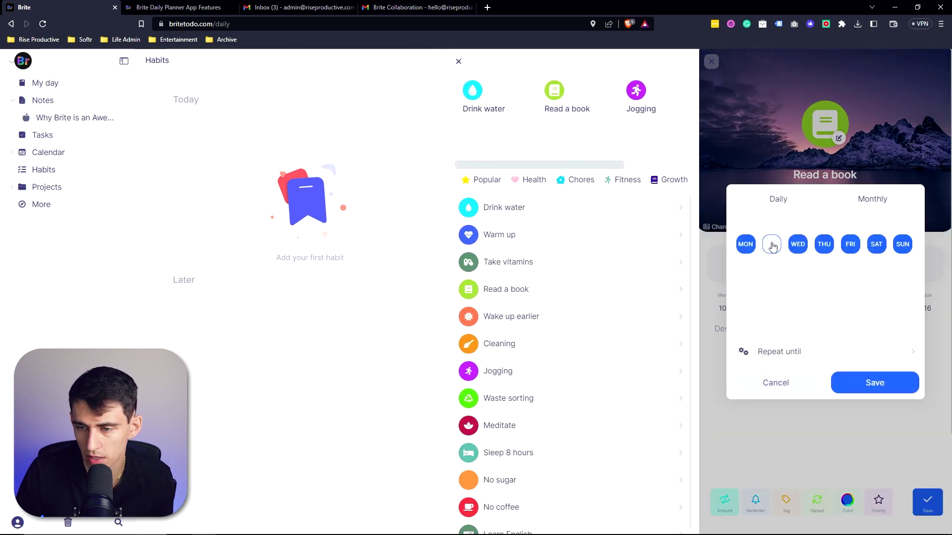
pyautogui.click(823, 244)
pyautogui.click(876, 244)
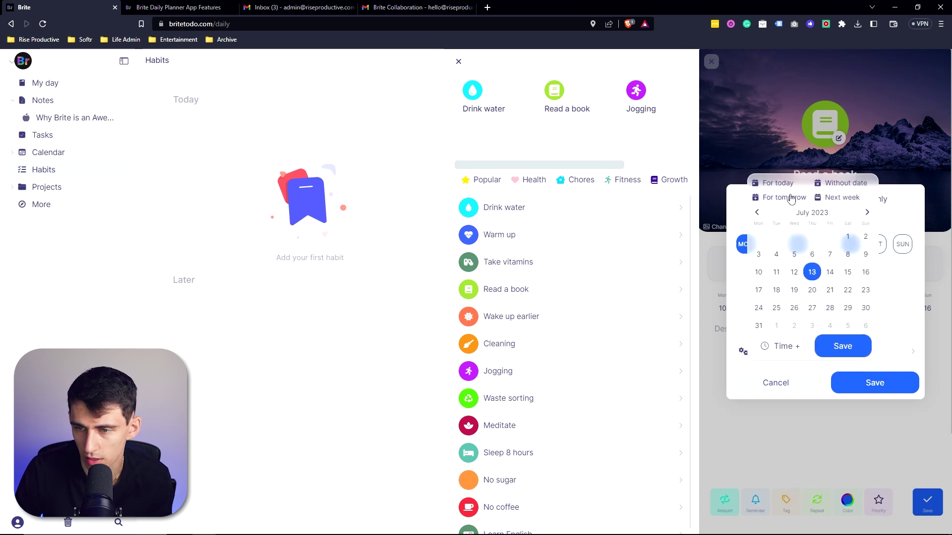
pyautogui.click(842, 346)
pyautogui.click(863, 383)
pyautogui.click(925, 509)
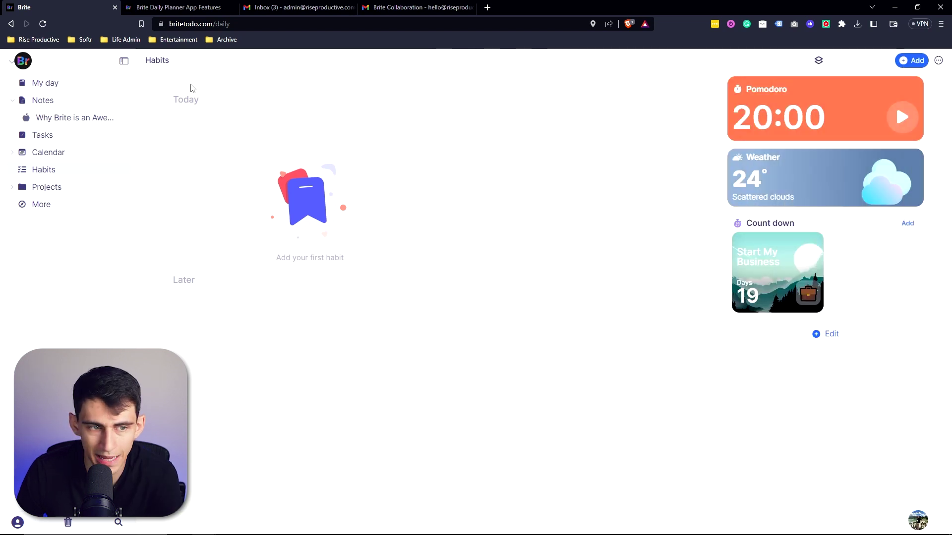
# - Check the Habits section of My day for Friday, 14 July
pyautogui.click(56, 85)
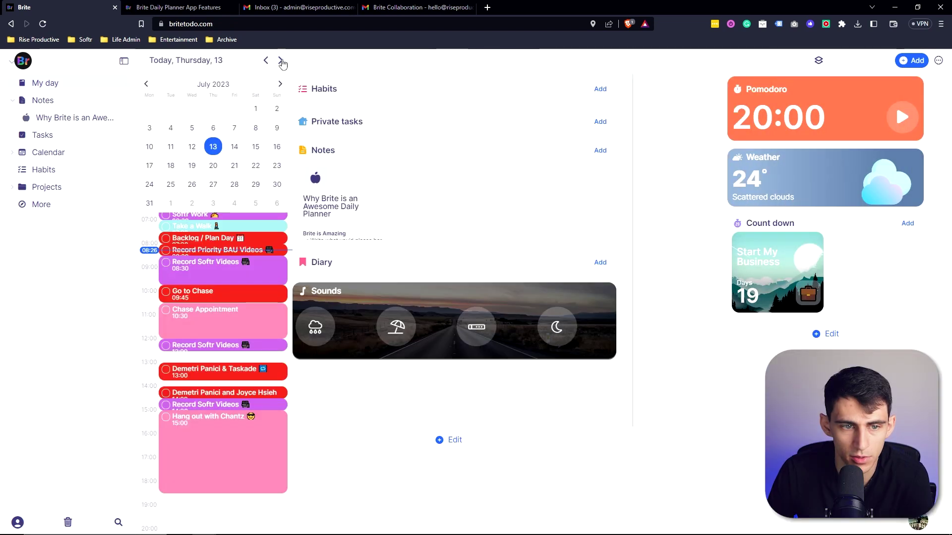
pyautogui.click(281, 60)
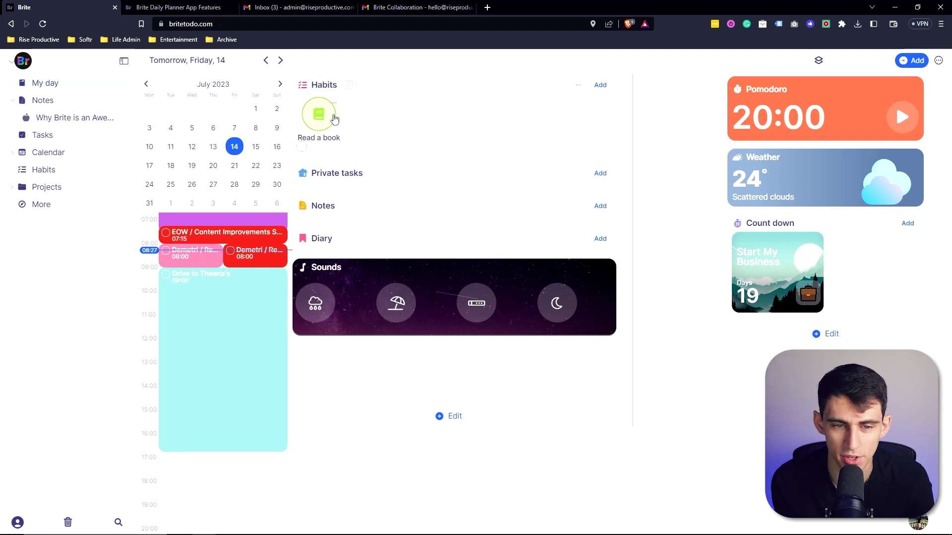
# - Expand the additional navigation items, look through the Memories, Measurements and Count down pages, and return to My day
pyautogui.click(50, 205)
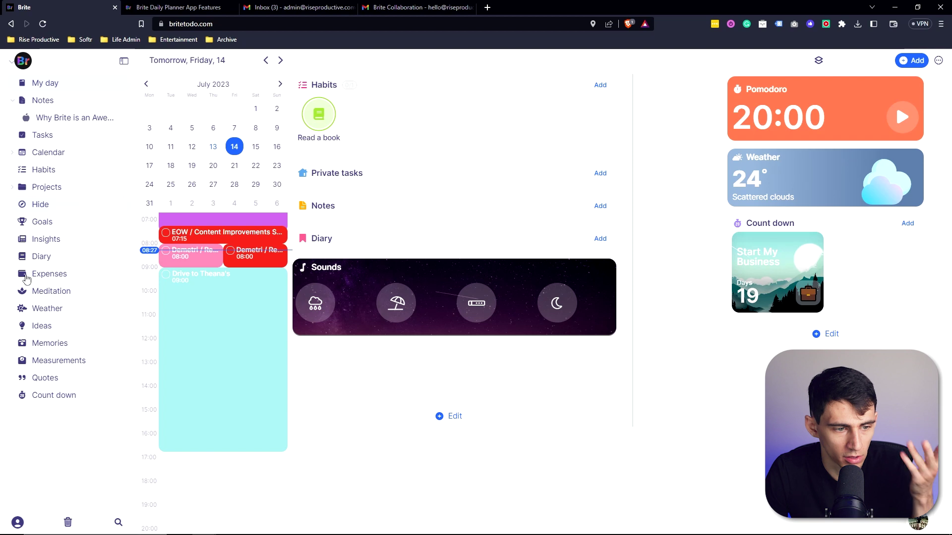
pyautogui.click(52, 343)
pyautogui.click(64, 360)
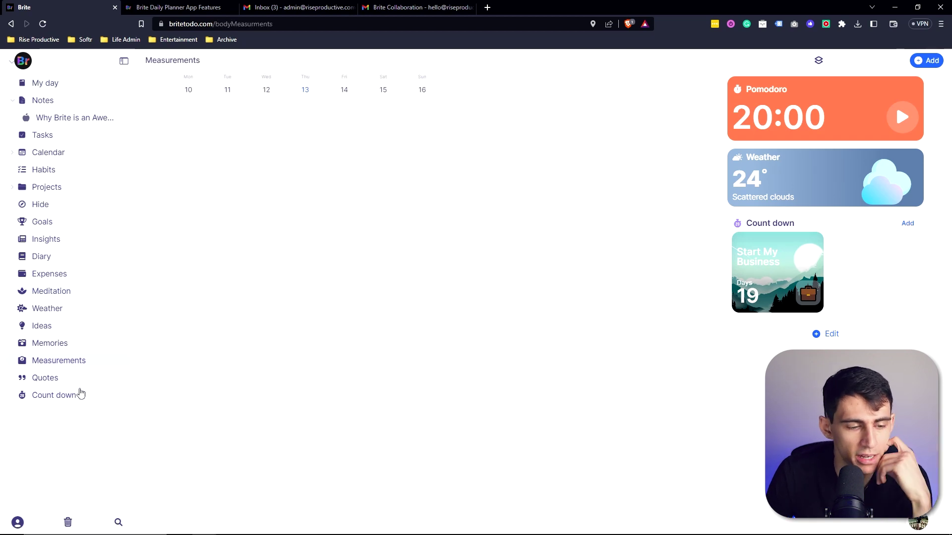
pyautogui.click(79, 396)
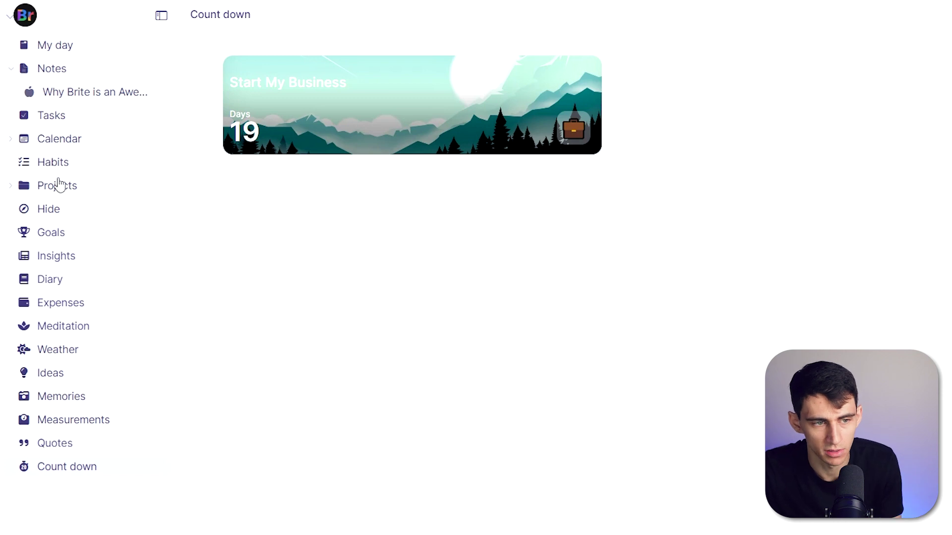
pyautogui.click(50, 45)
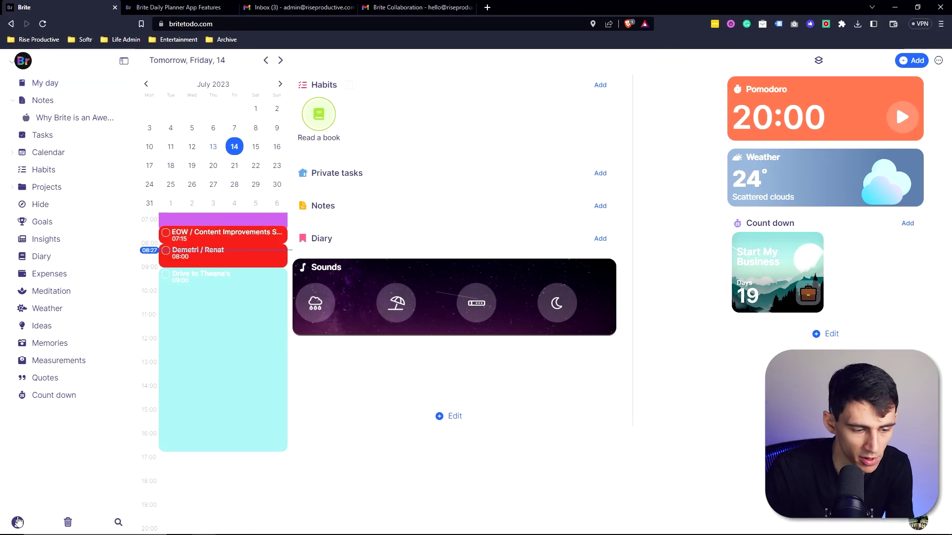
# - In the general settings, set the temperature format to °F and close the settings
pyautogui.click(18, 522)
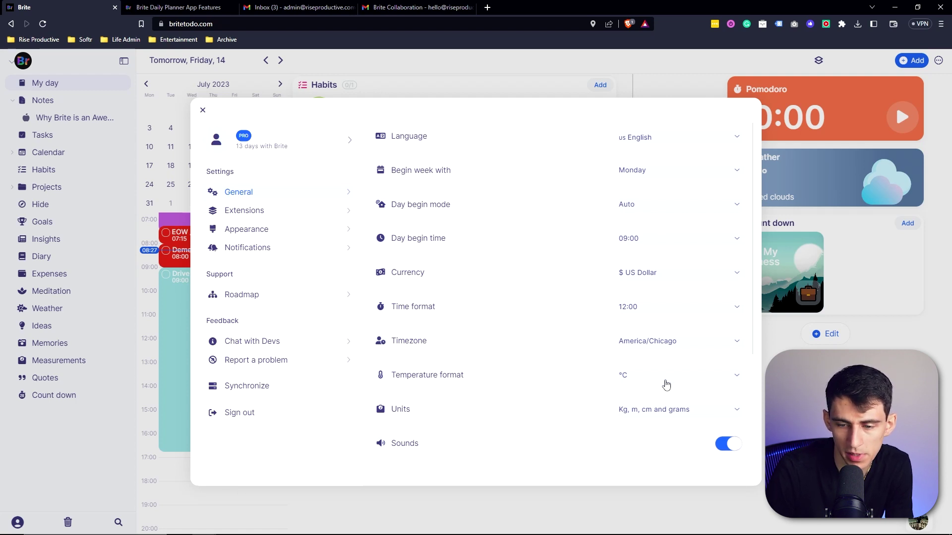
pyautogui.click(667, 385)
pyautogui.click(652, 423)
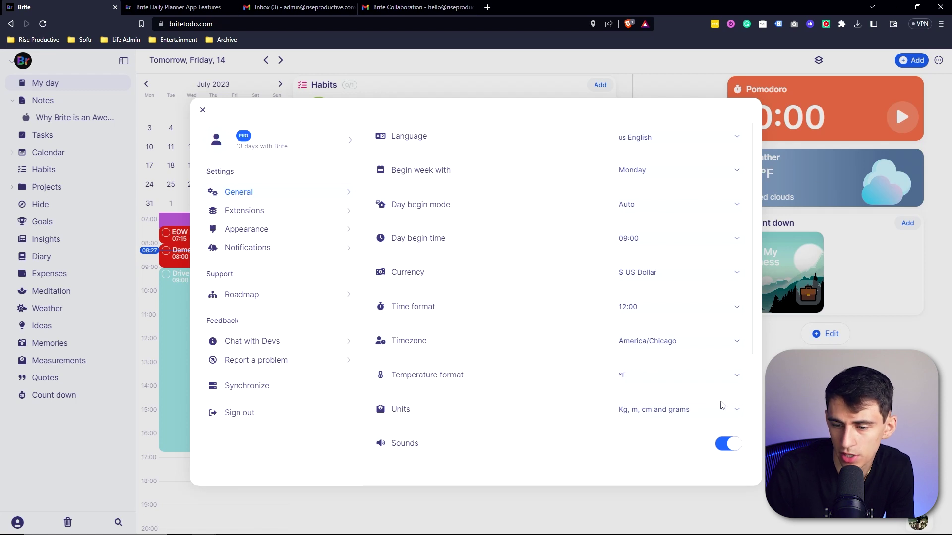
pyautogui.click(548, 499)
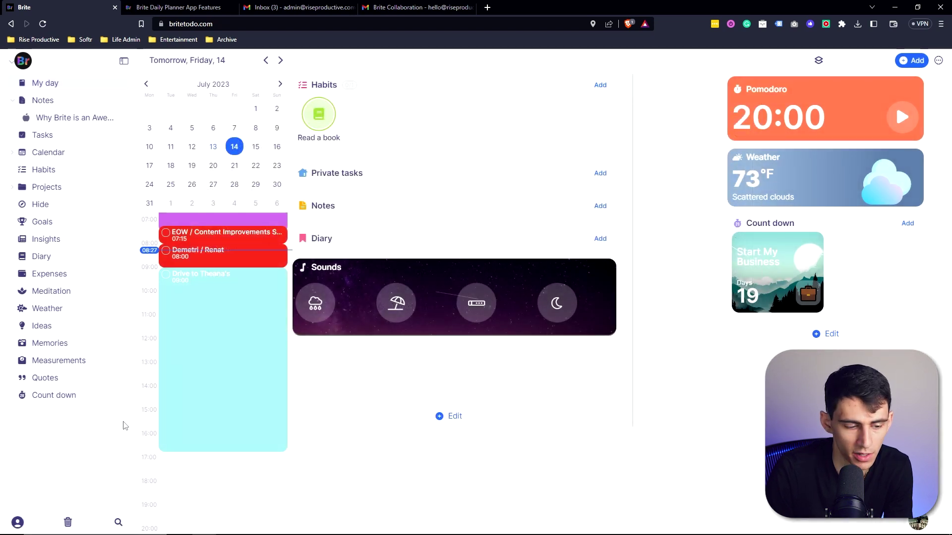
# - In the general settings, set the units to Lbs, ft, in and oz and the first day of the week to Sunday
pyautogui.click(18, 523)
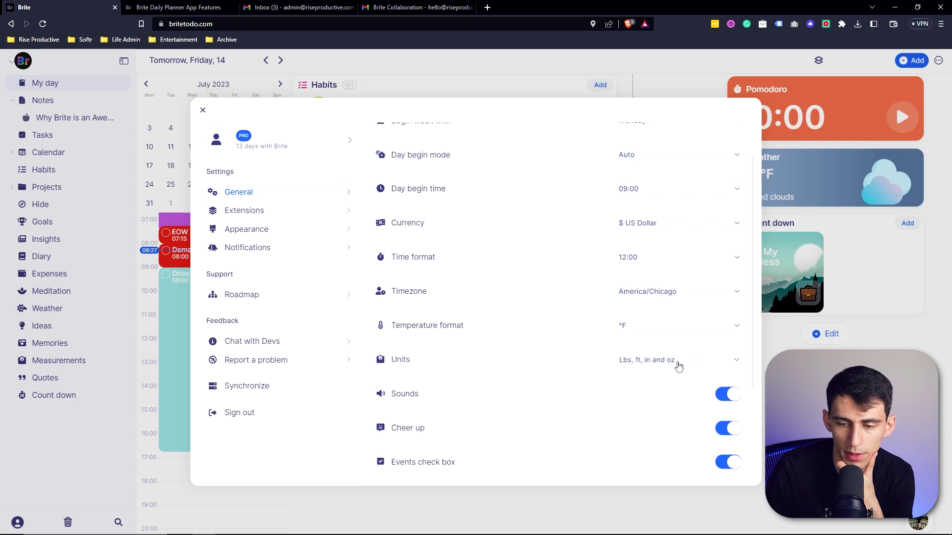
pyautogui.click(678, 366)
pyautogui.click(625, 397)
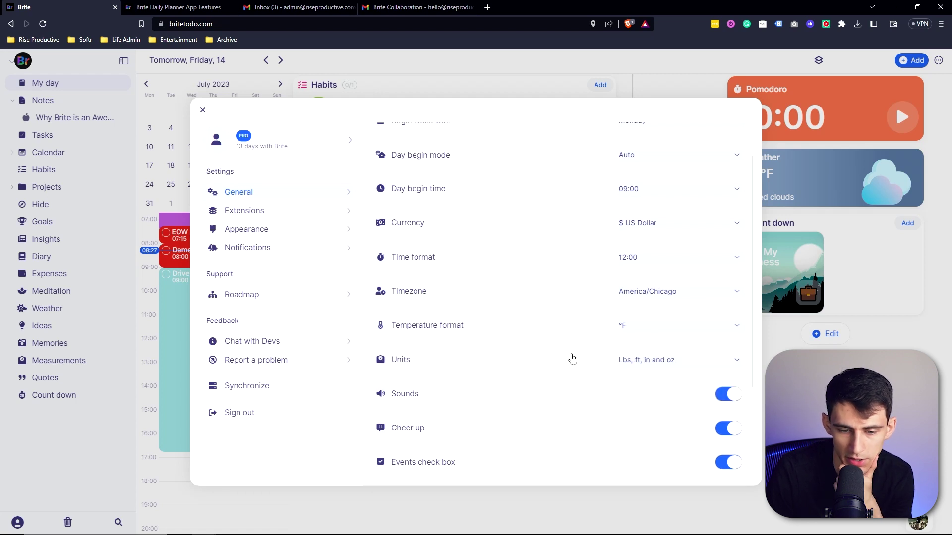
pyautogui.scroll(-1, 536, 335)
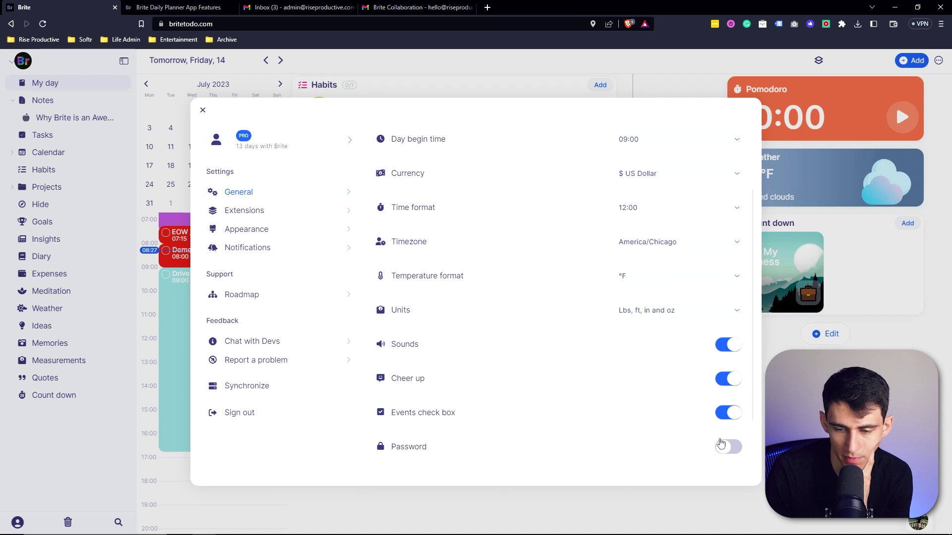
pyautogui.scroll(2, 461, 356)
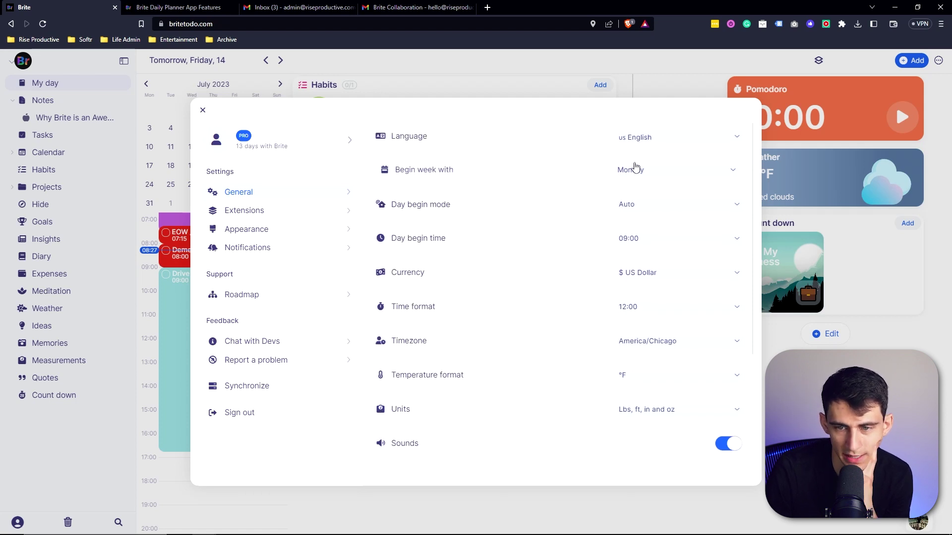
pyautogui.click(647, 171)
pyautogui.click(641, 193)
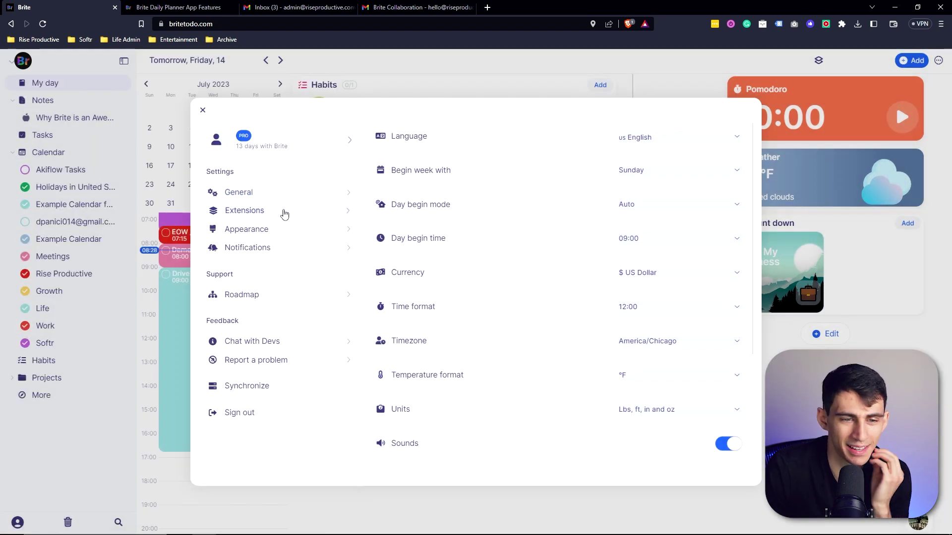
# - Check the available extensions, and change the appearance to the first dark background with yellow as the main color
pyautogui.click(284, 214)
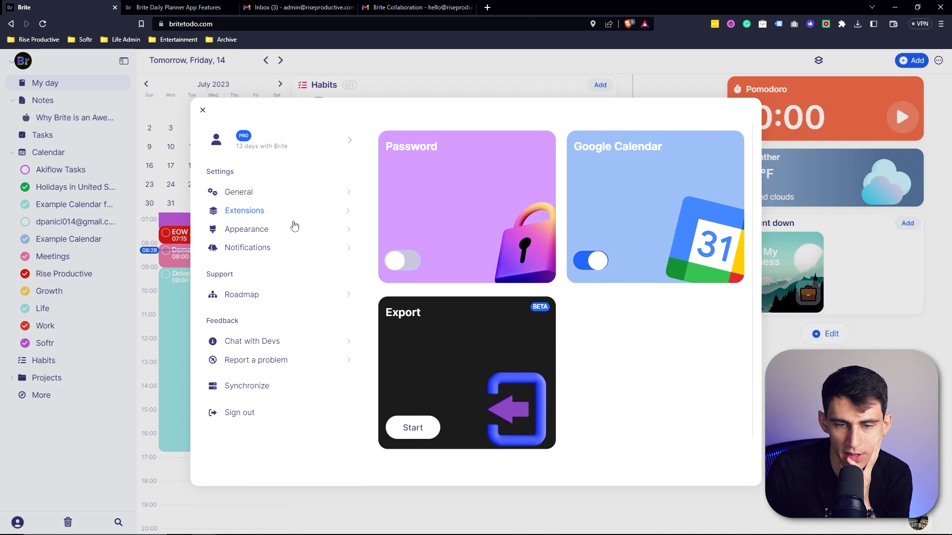
pyautogui.click(295, 228)
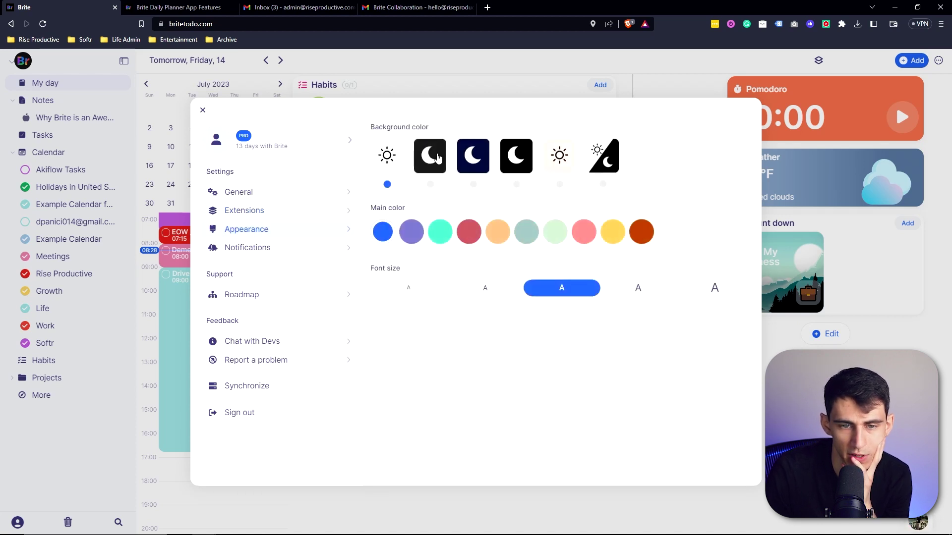
pyautogui.click(437, 158)
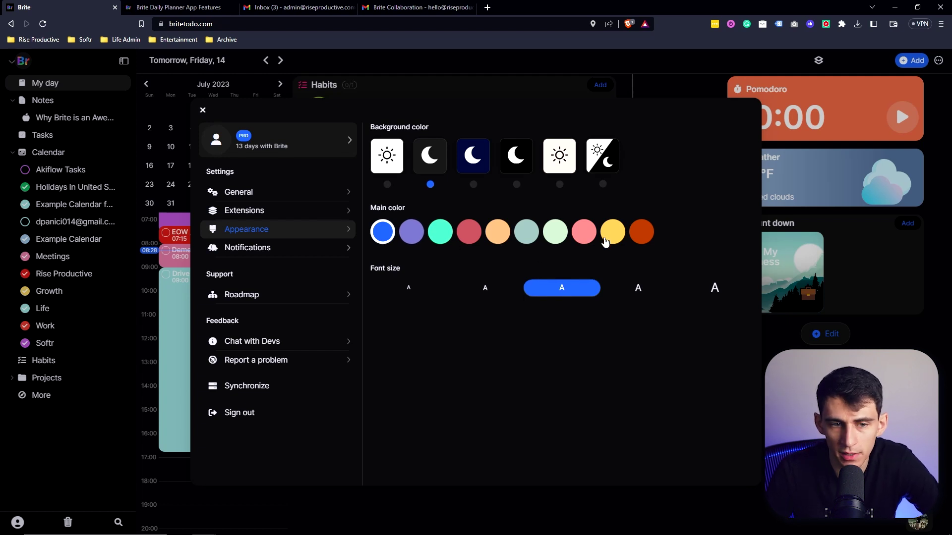
pyautogui.click(610, 231)
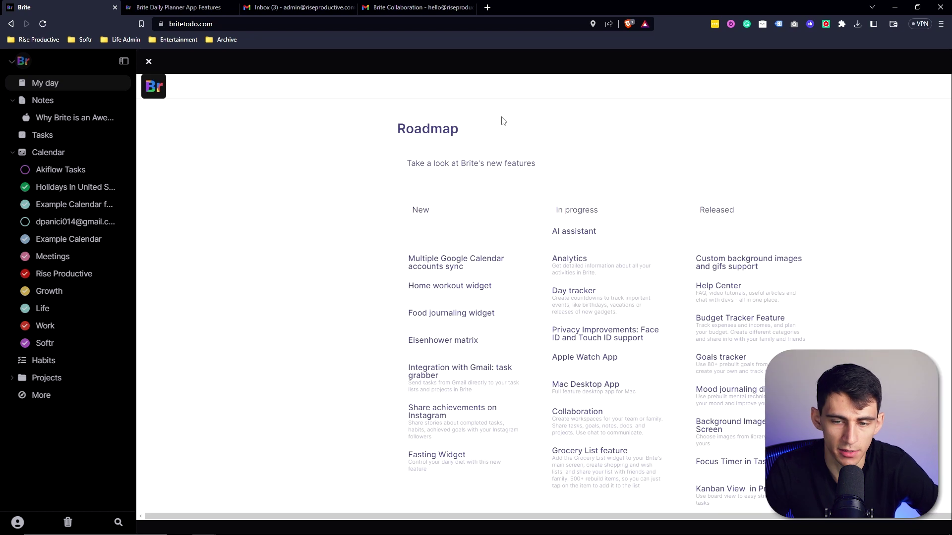
# - Read through the new, in-progress and released features on the Roadmap, and collapse the Calendar list in the navigation
pyautogui.scroll(-2, 645, 307)
pyautogui.scroll(2, 547, 227)
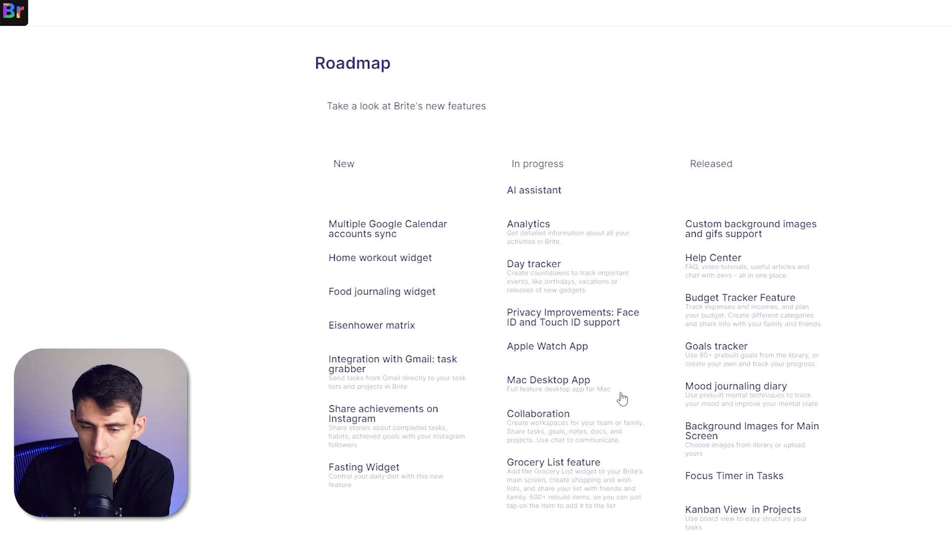
pyautogui.scroll(-1, 570, 391)
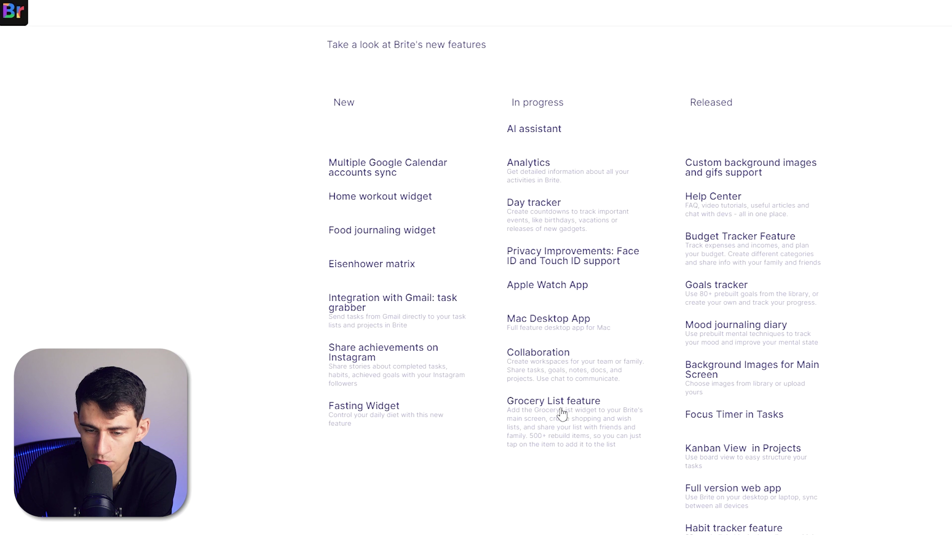
pyautogui.scroll(-1, 407, 370)
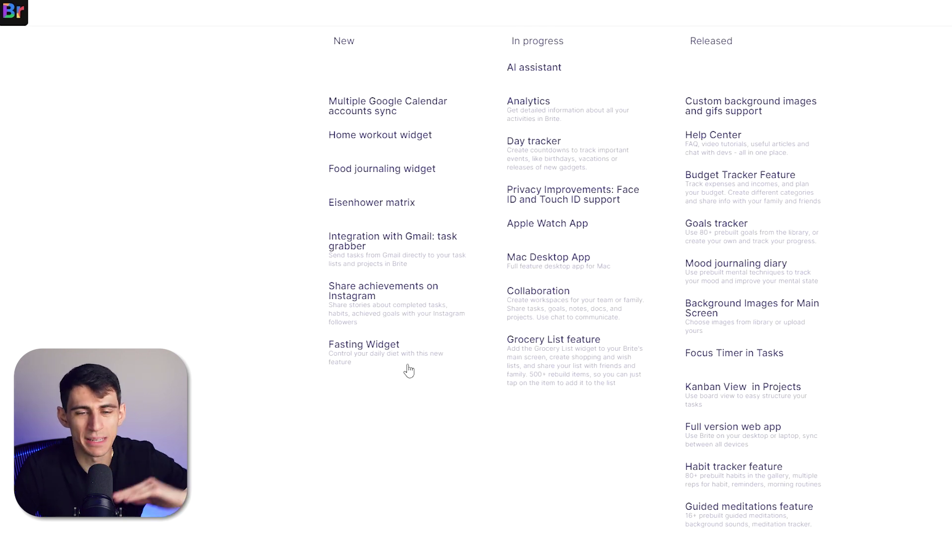
pyautogui.scroll(2, 389, 218)
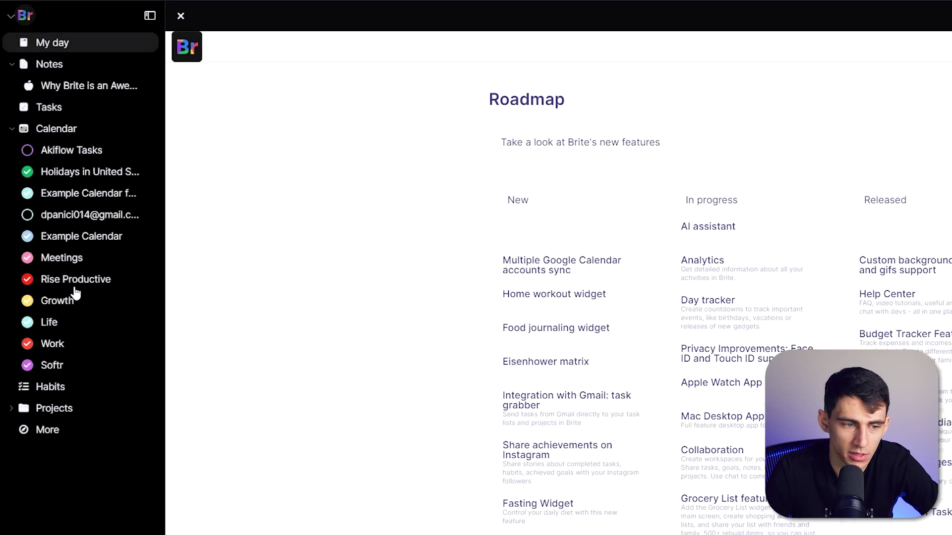
pyautogui.click(11, 129)
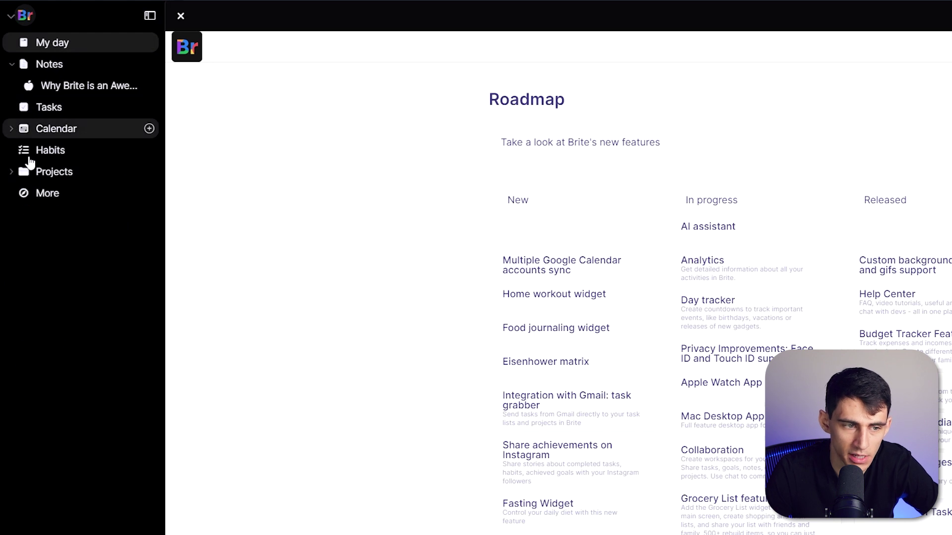